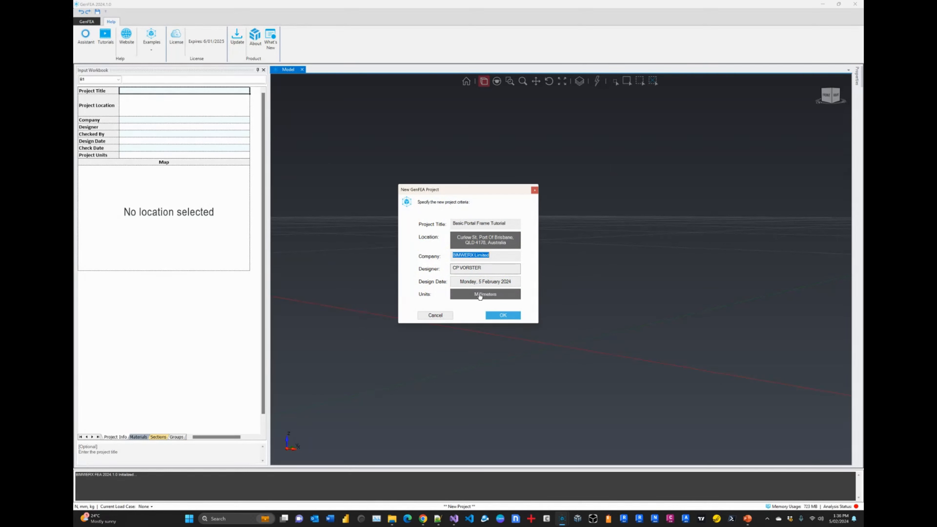
Create the new project Basic Portal Frame Tutorial with the entered project details and Millimeters as units.
{"action": "left_click", "coordinate": [503, 315]}
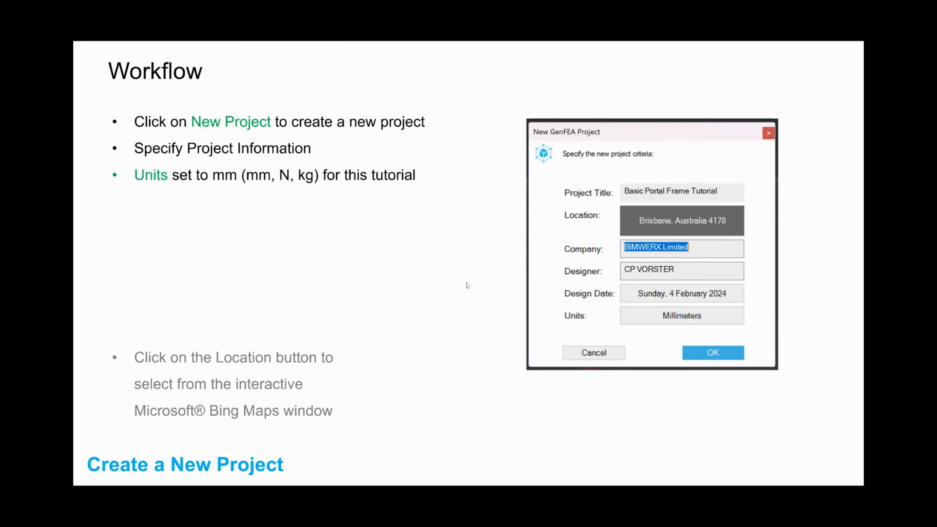
{"action": "left_click", "coordinate": [466, 283]}
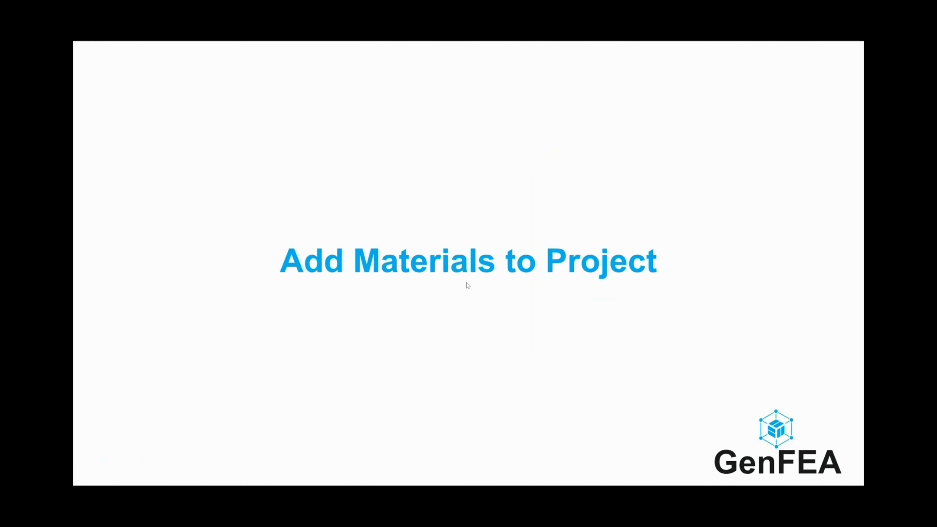
{"action": "left_click", "coordinate": [467, 283]}
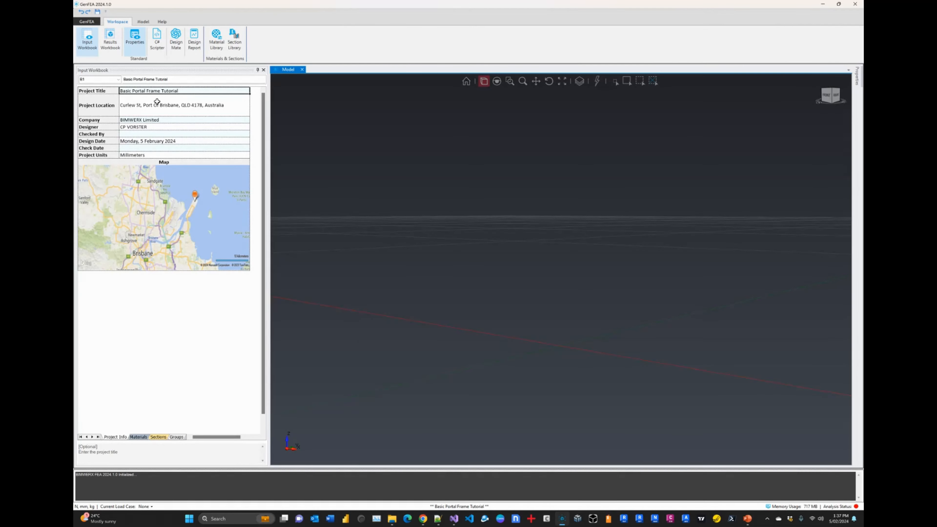
Open the material database from the Materials input sheet and add Steel S355 to the project.
{"action": "left_click", "coordinate": [159, 90]}
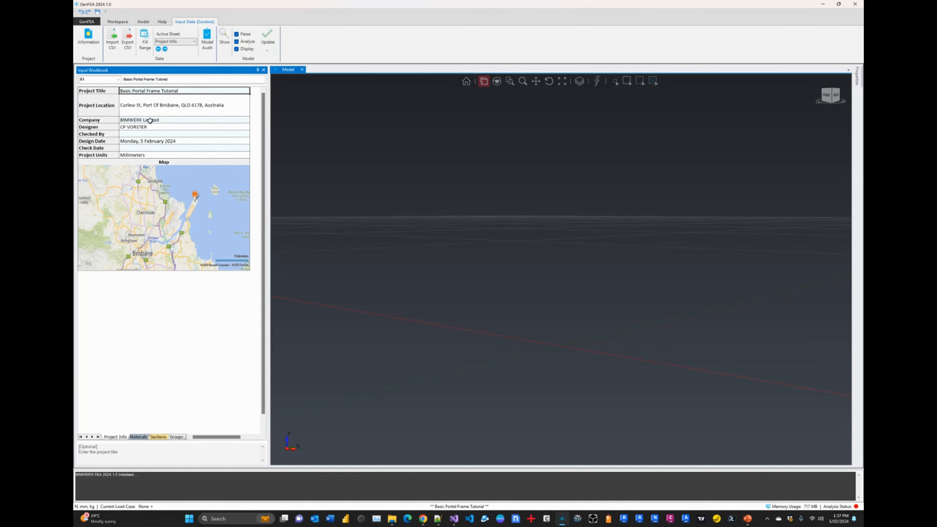
{"action": "left_click", "coordinate": [176, 41]}
{"action": "left_click", "coordinate": [177, 57]}
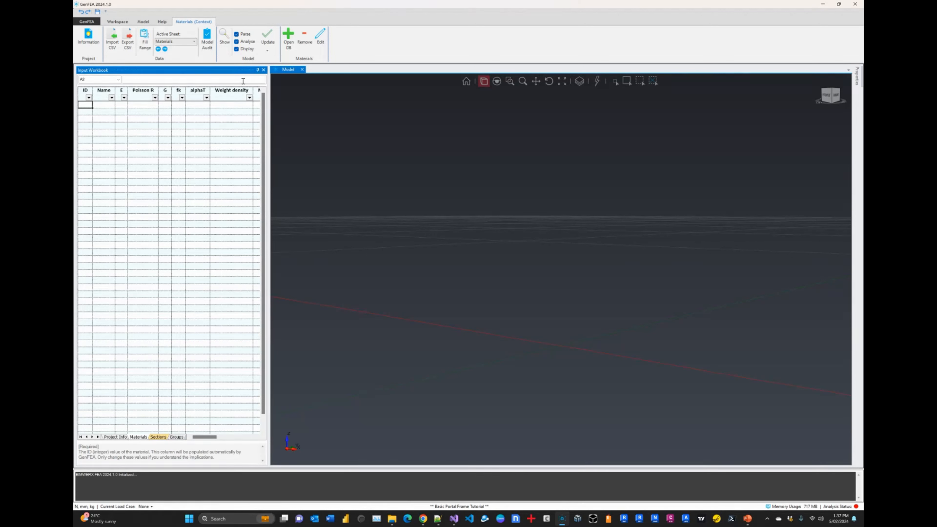
{"action": "left_click", "coordinate": [285, 46]}
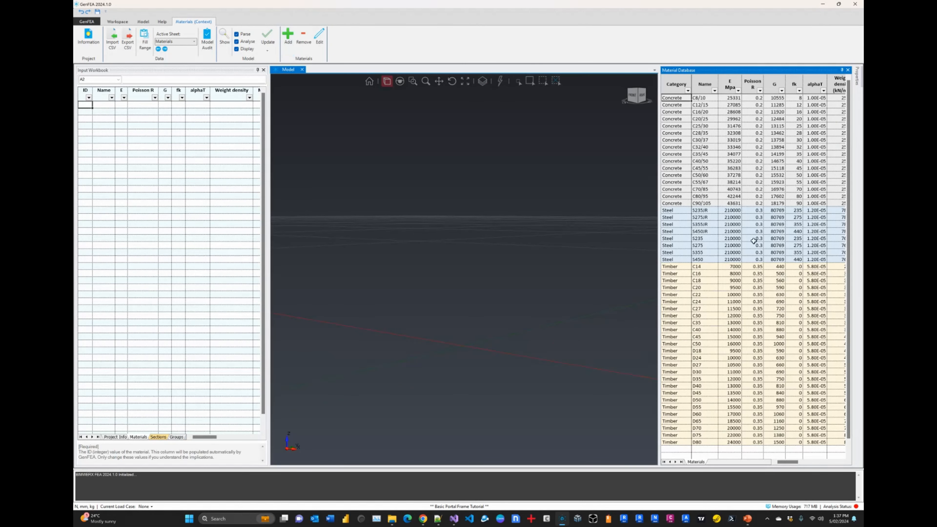
{"action": "left_click", "coordinate": [667, 252]}
{"action": "left_click", "coordinate": [287, 37]}
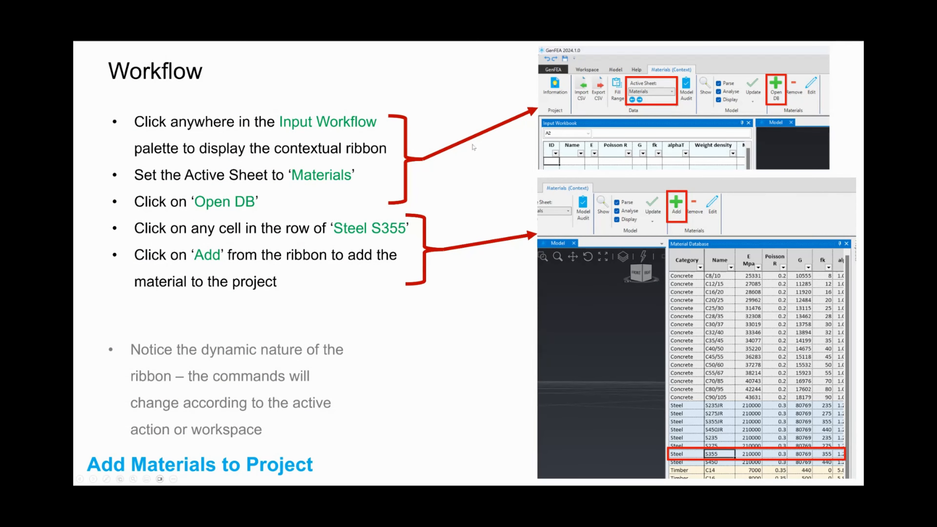
{"action": "left_click", "coordinate": [473, 148]}
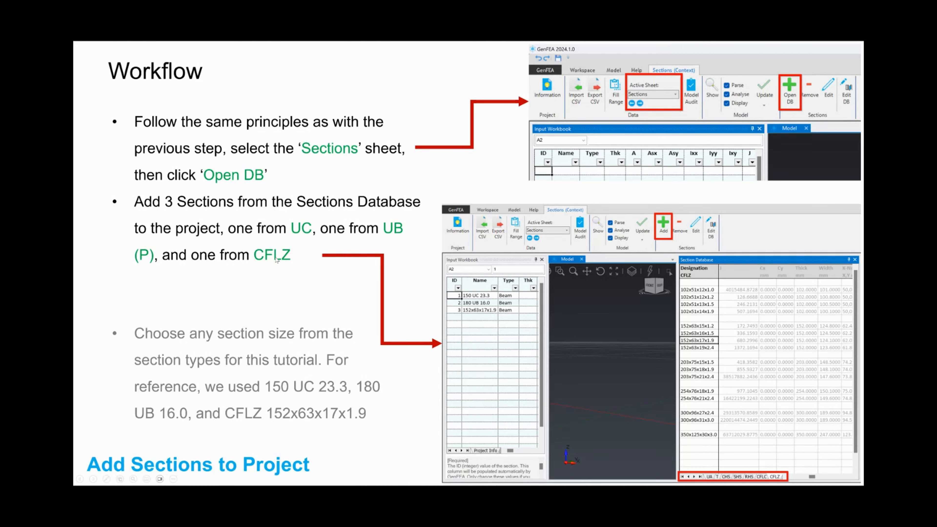
Switch to GenFEA and add the UC section 150 UC 23.3 from the section database to the Sections input sheet.
{"action": "key", "text": "alt+Tab"}
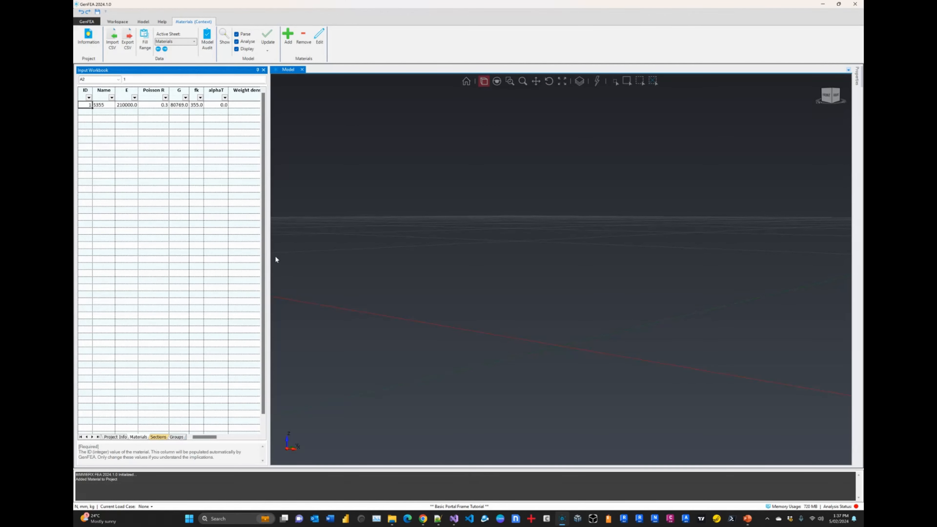
{"action": "left_click", "coordinate": [165, 49]}
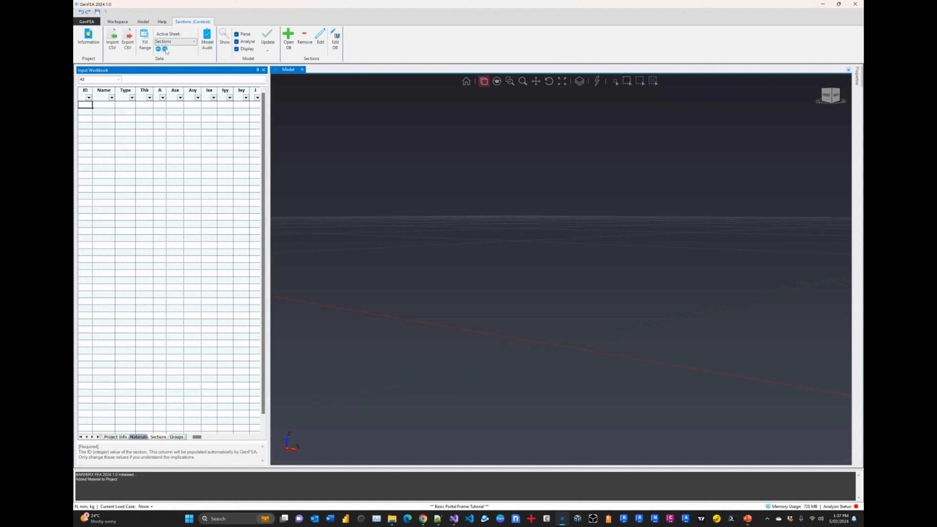
{"action": "left_click", "coordinate": [288, 37]}
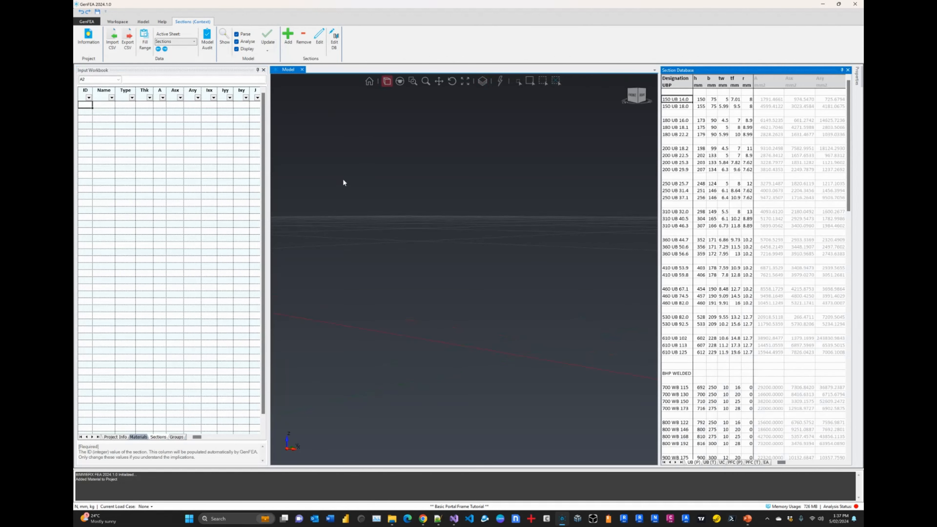
{"action": "left_click", "coordinate": [722, 463]}
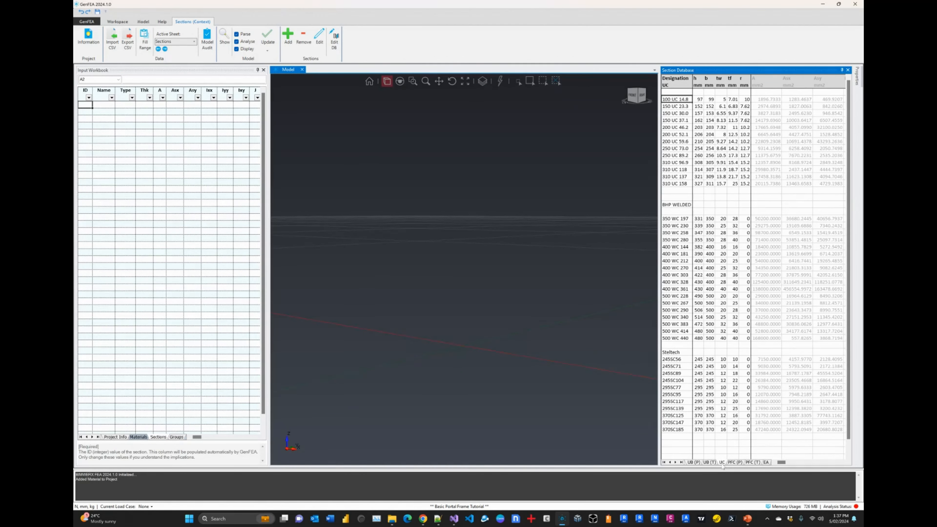
{"action": "left_click", "coordinate": [686, 107]}
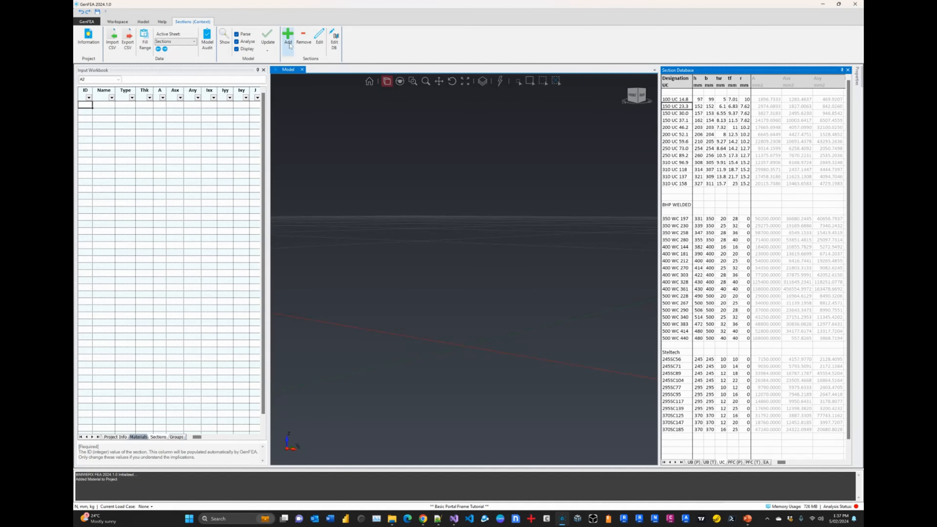
{"action": "left_click", "coordinate": [287, 35]}
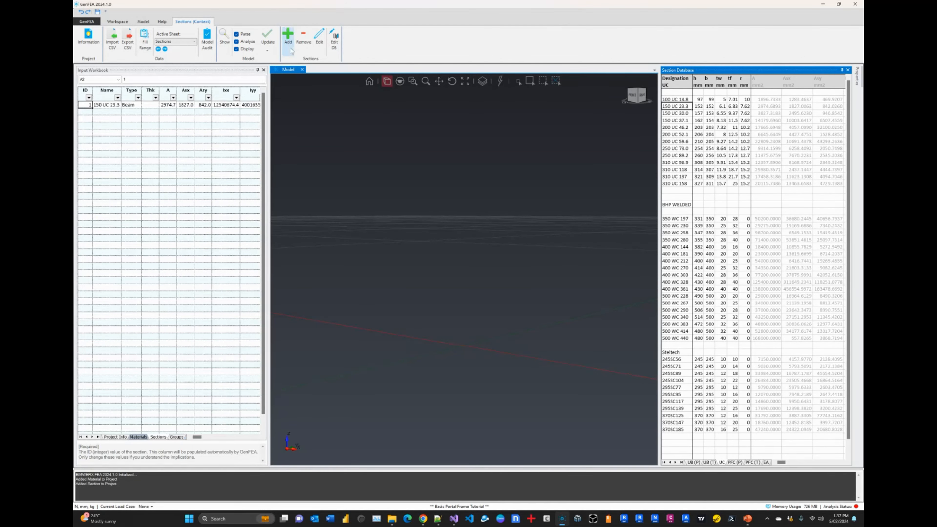
Add the section 180 UB 16.0 from the UB (P) sheet of the section database to the project.
{"action": "left_click", "coordinate": [693, 462]}
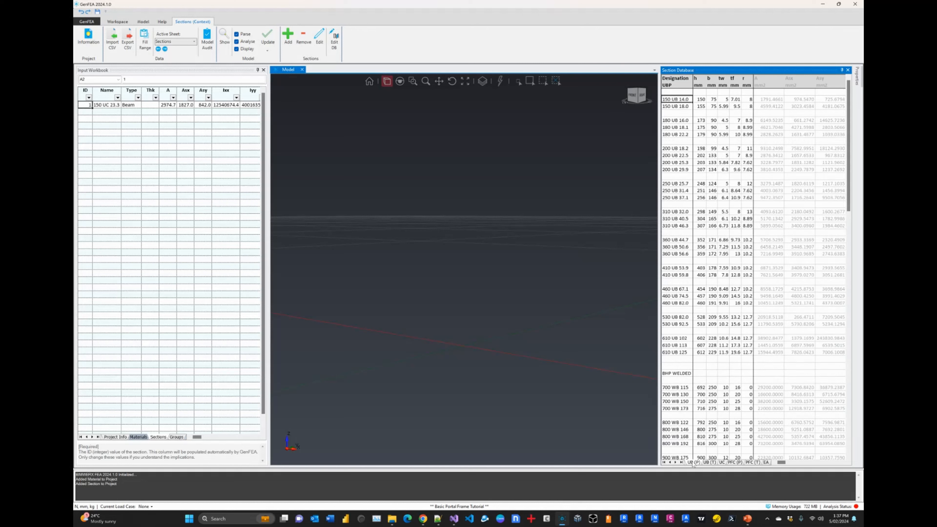
{"action": "left_click", "coordinate": [676, 120]}
{"action": "left_click", "coordinate": [287, 35]}
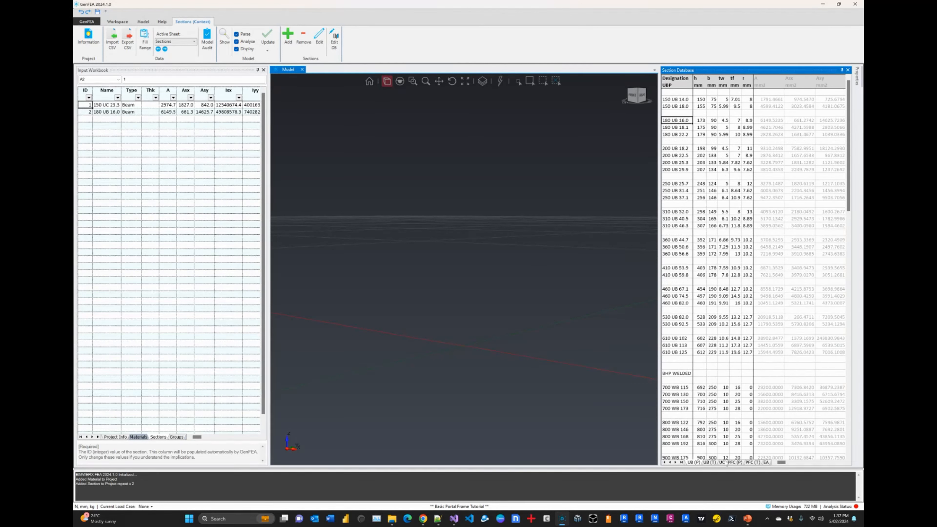
Add the CFLZ section 152x63x17x1.9 to the project and close the section database.
{"action": "left_click", "coordinate": [675, 462]}
{"action": "left_click", "coordinate": [675, 462]}
{"action": "left_click", "coordinate": [675, 462]}
{"action": "left_click", "coordinate": [675, 462]}
{"action": "left_click", "coordinate": [675, 462]}
{"action": "left_click", "coordinate": [675, 462]}
{"action": "left_click", "coordinate": [754, 462]}
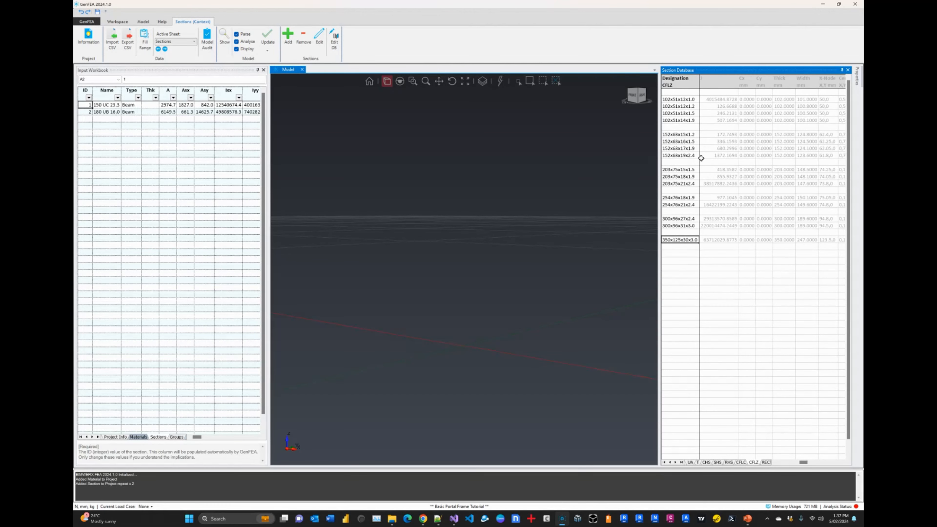
{"action": "left_click", "coordinate": [694, 149]}
{"action": "left_click", "coordinate": [288, 36]}
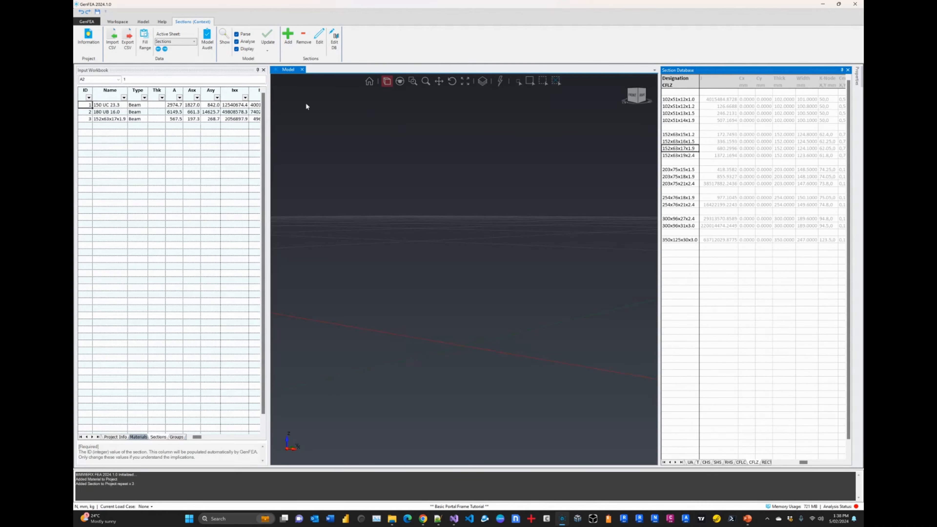
{"action": "left_click", "coordinate": [847, 70]}
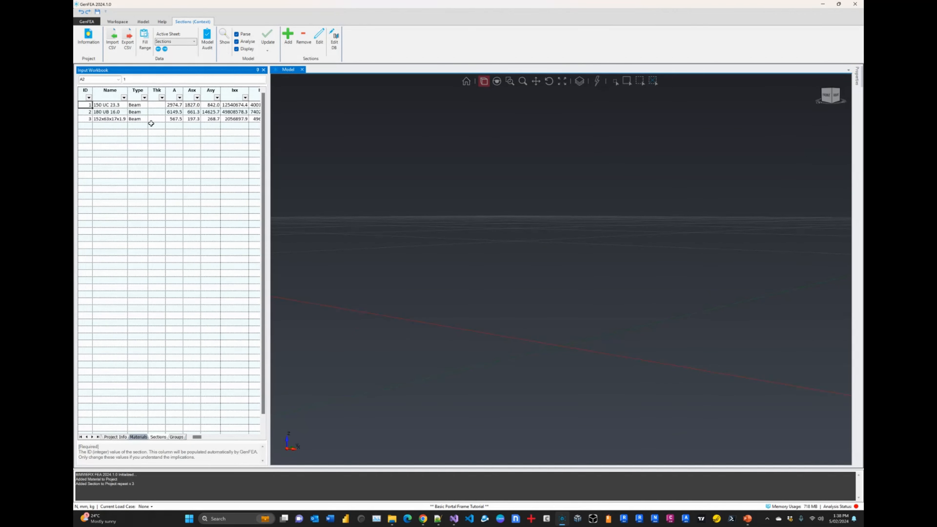
Make Groups the active input sheet.
{"action": "left_click", "coordinate": [165, 49]}
{"action": "key", "text": "alt+Tab"}
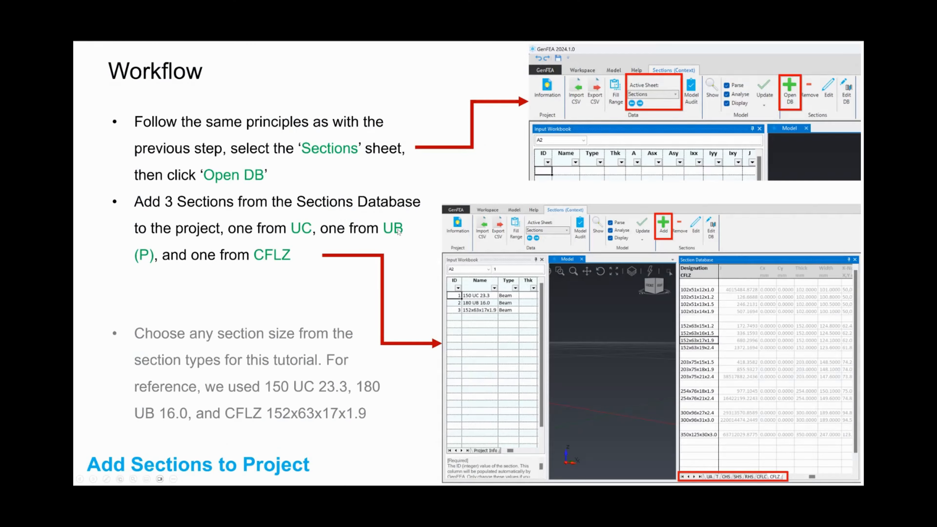
{"action": "left_click", "coordinate": [398, 229]}
{"action": "left_click", "coordinate": [398, 232]}
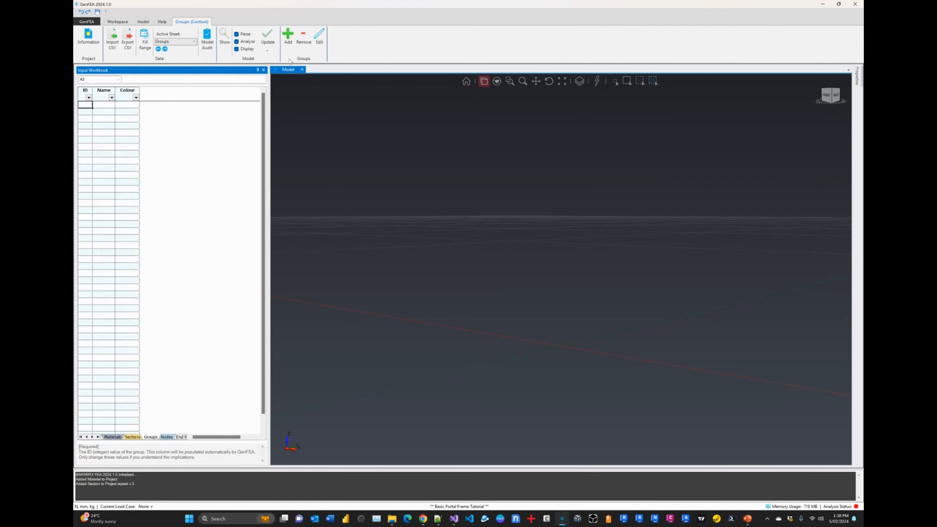
Add a design group named Columns and apply it while adding a second new group.
{"action": "left_click", "coordinate": [287, 41]}
{"action": "left_click", "coordinate": [117, 41]}
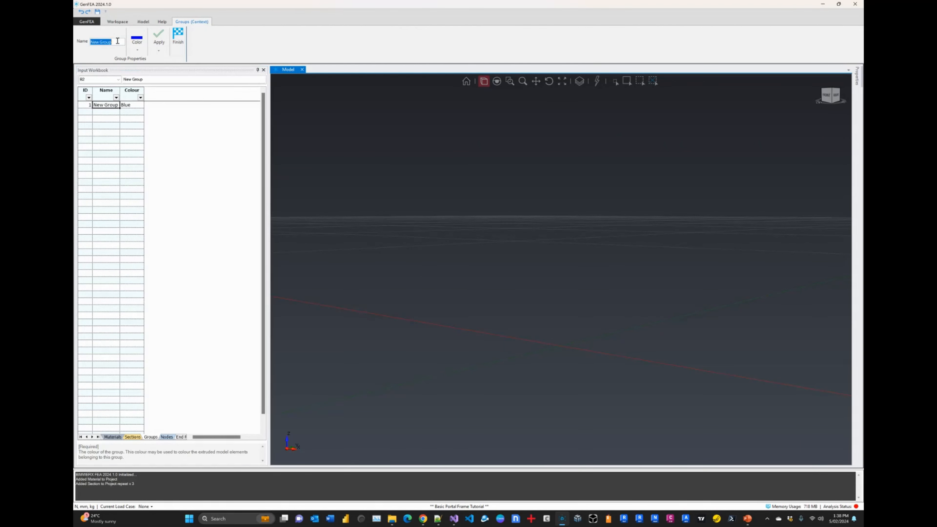
{"action": "type", "text": "Columns"}
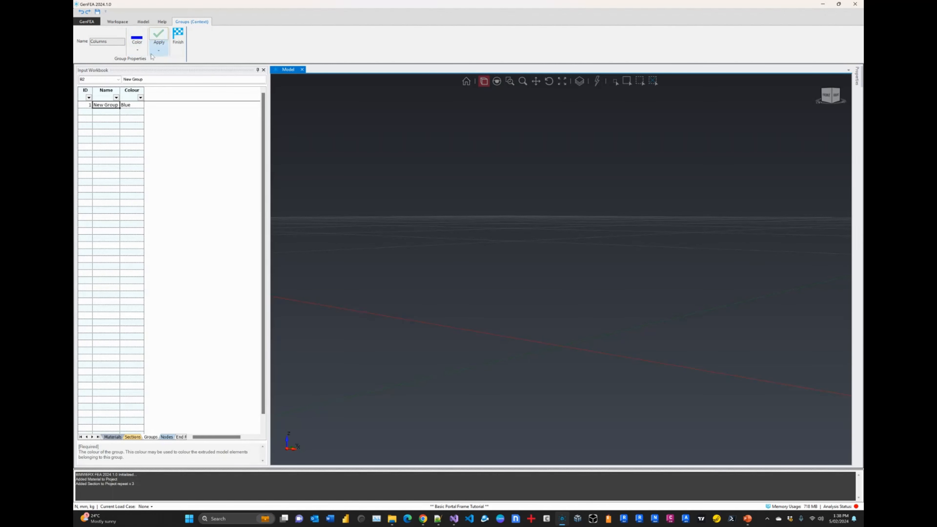
{"action": "left_click", "coordinate": [159, 50]}
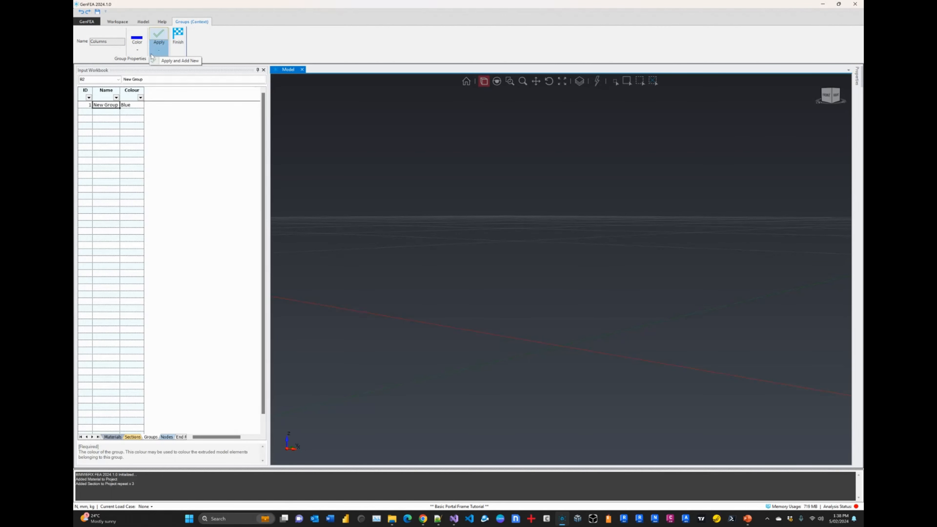
{"action": "left_click", "coordinate": [177, 61]}
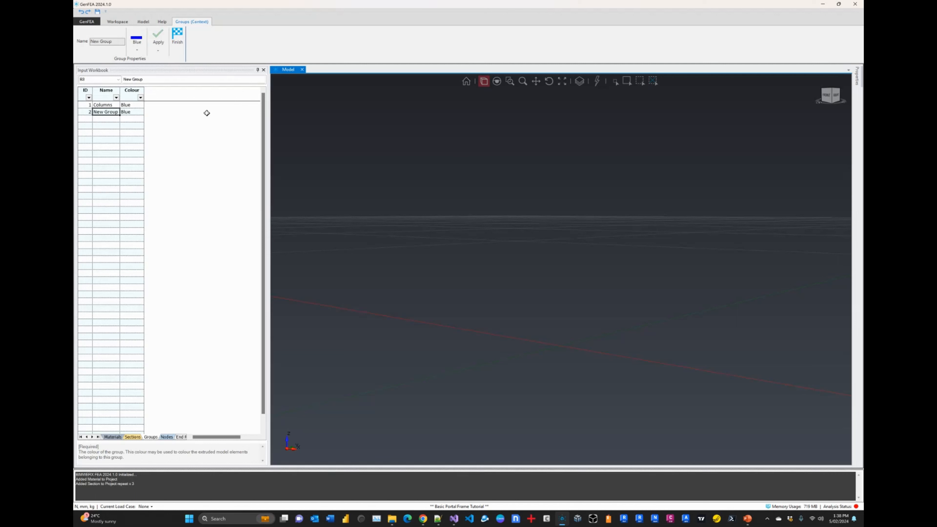
Name the second design group Rafters, colour it Cyan and apply it while adding a third new group.
{"action": "left_click", "coordinate": [119, 42]}
{"action": "type", "text": "Raft"}
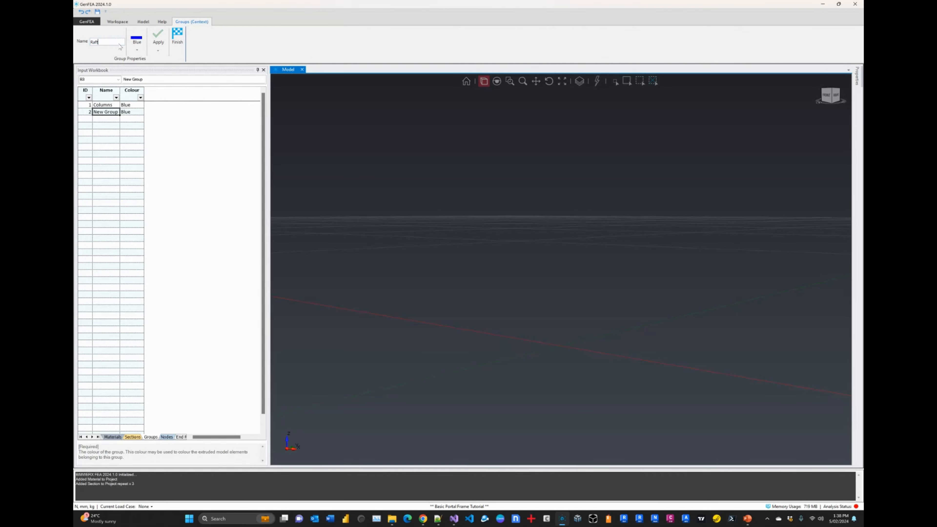
{"action": "type", "text": "ers"}
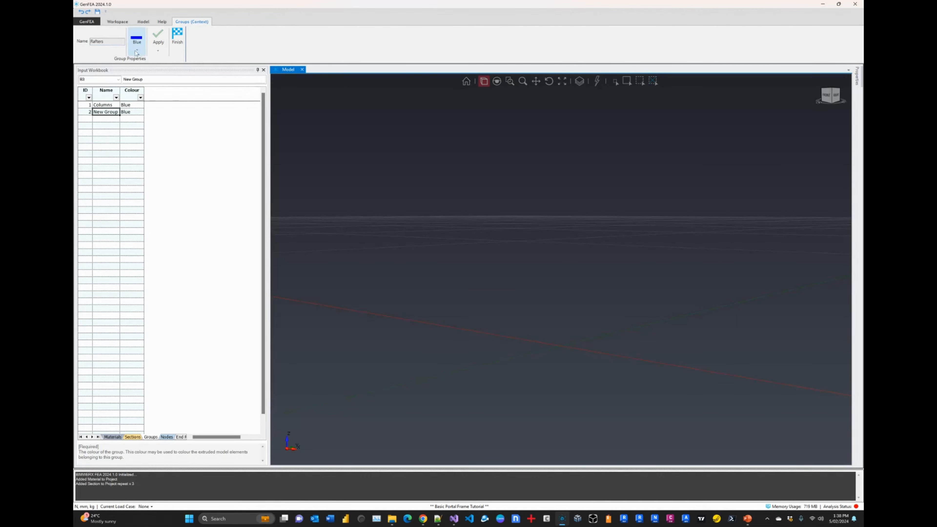
{"action": "left_click", "coordinate": [137, 50]}
{"action": "left_click", "coordinate": [144, 70]}
{"action": "left_click", "coordinate": [158, 51]}
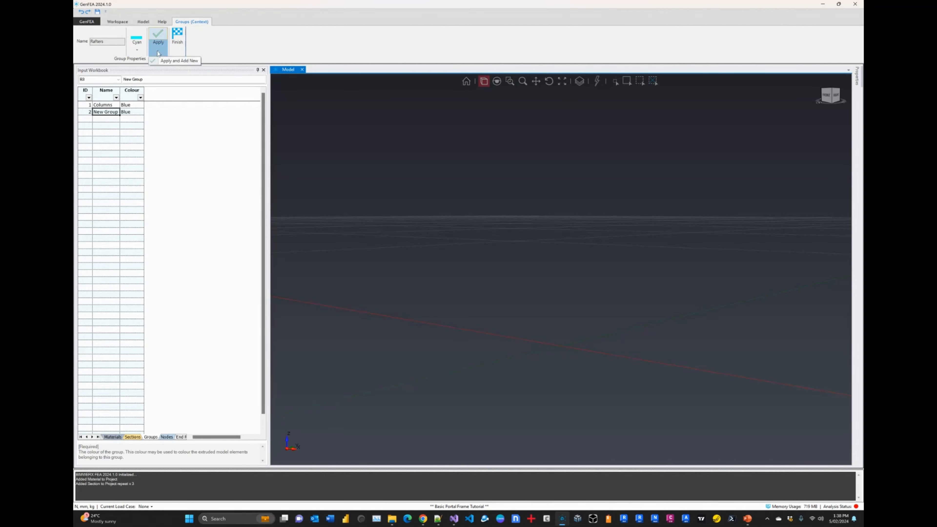
{"action": "left_click", "coordinate": [173, 61]}
Name the third design group Purlins, set its colour to Magenta and apply it.
{"action": "left_click", "coordinate": [118, 43]}
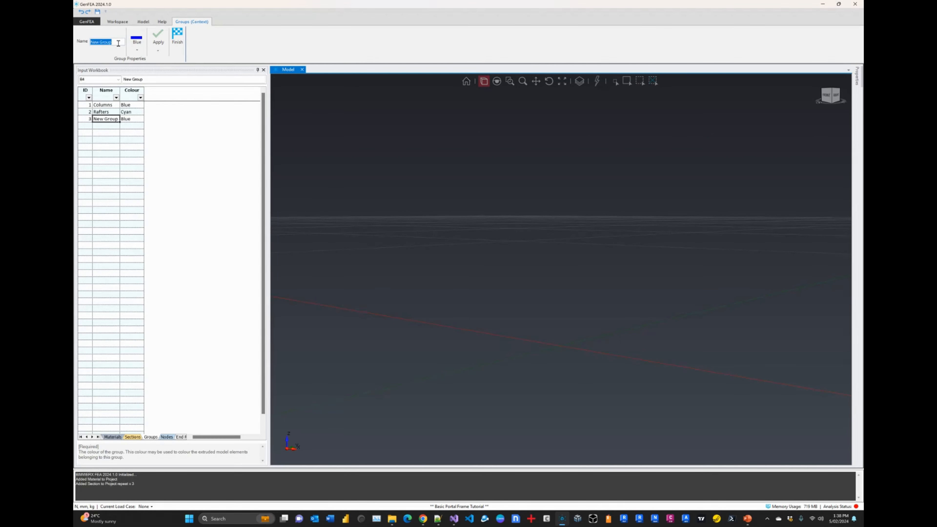
{"action": "type", "text": "Purlins"}
{"action": "left_click", "coordinate": [137, 43]}
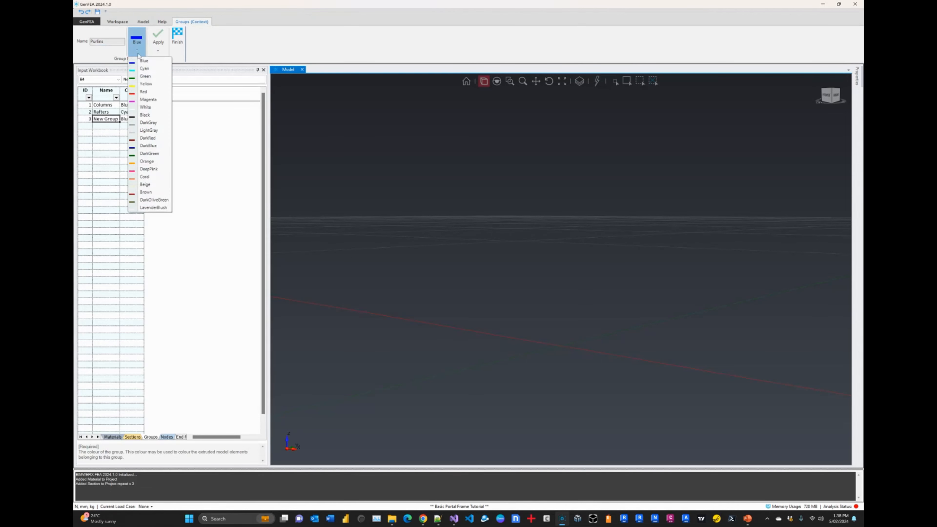
{"action": "left_click", "coordinate": [145, 99]}
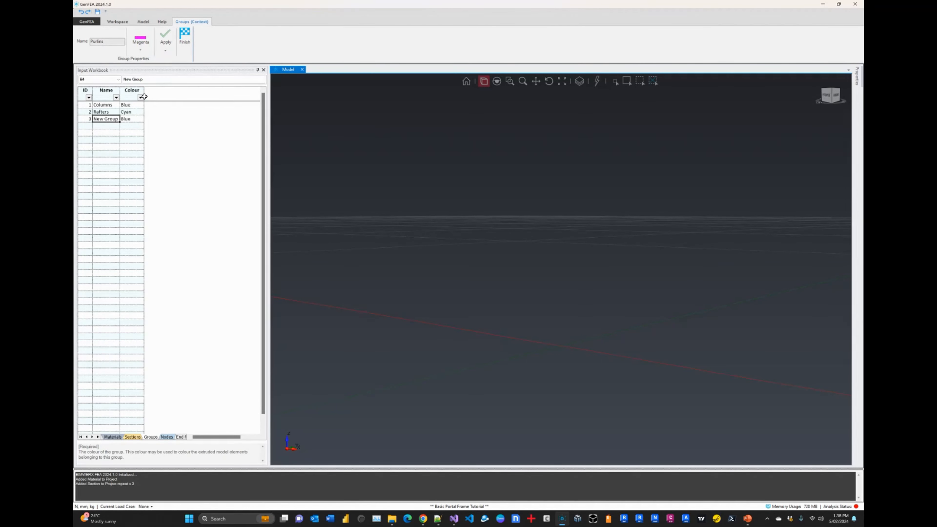
{"action": "left_click", "coordinate": [165, 37]}
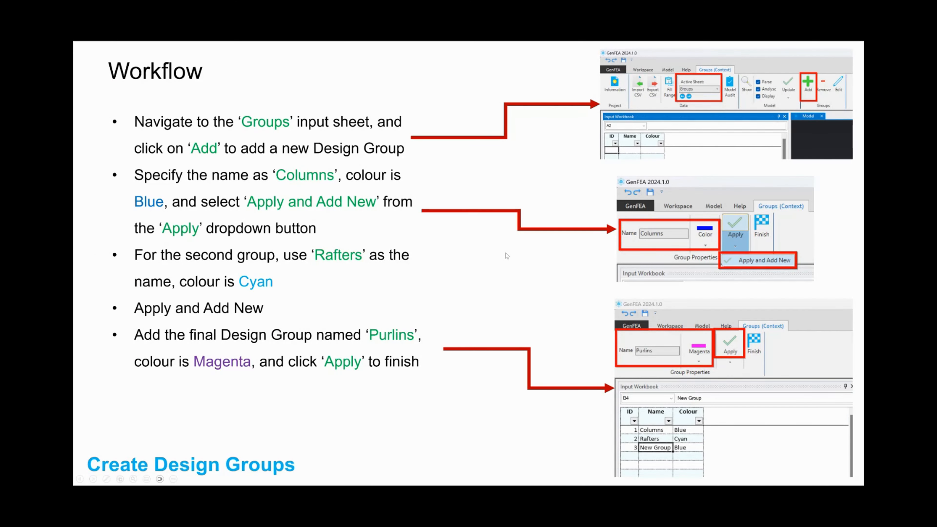
{"action": "left_click", "coordinate": [506, 255]}
{"action": "left_click", "coordinate": [506, 256]}
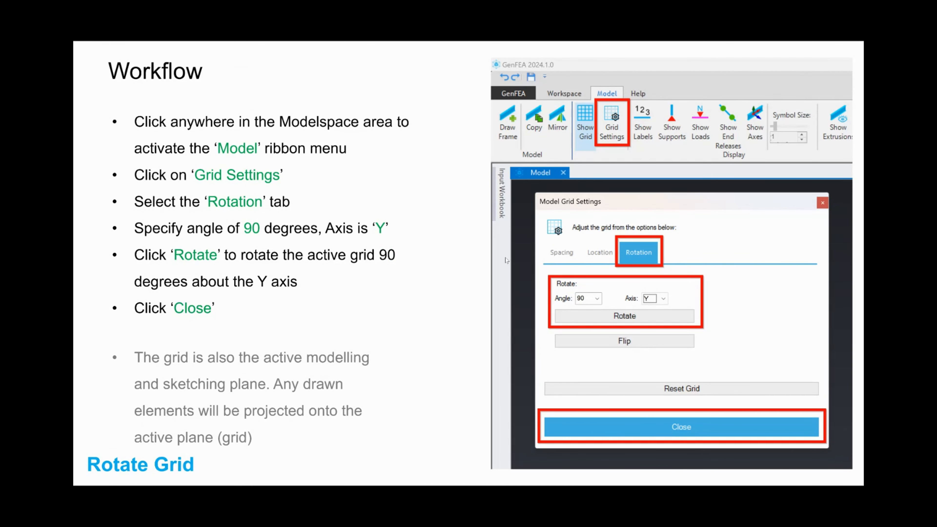
Switch to GenFEA and rotate the active modelling grid 90 degrees about the Y axis.
{"action": "key", "text": "alt+Tab"}
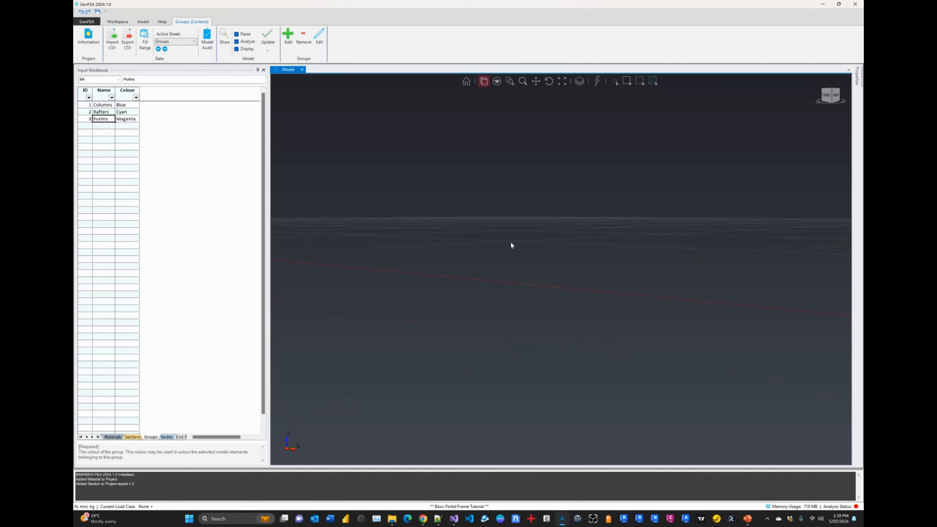
{"action": "middle_click_drag", "start_coordinate": [497, 228], "coordinate": [508, 251]}
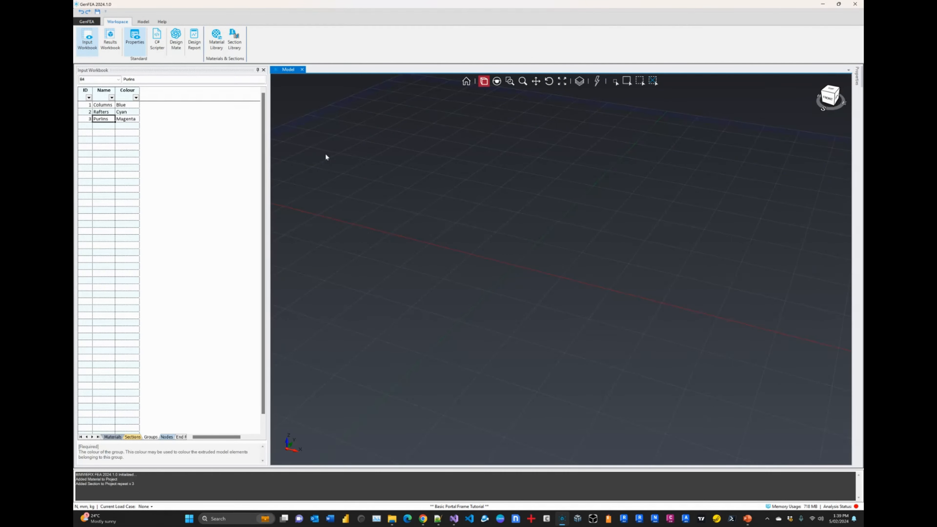
{"action": "left_click", "coordinate": [505, 186]}
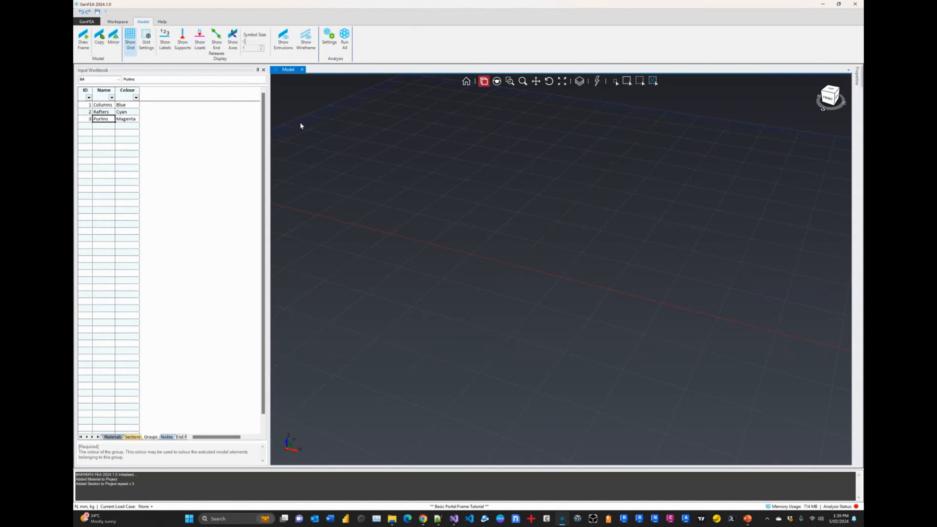
{"action": "left_click", "coordinate": [118, 22]}
{"action": "left_click", "coordinate": [140, 22]}
{"action": "left_click", "coordinate": [147, 39]}
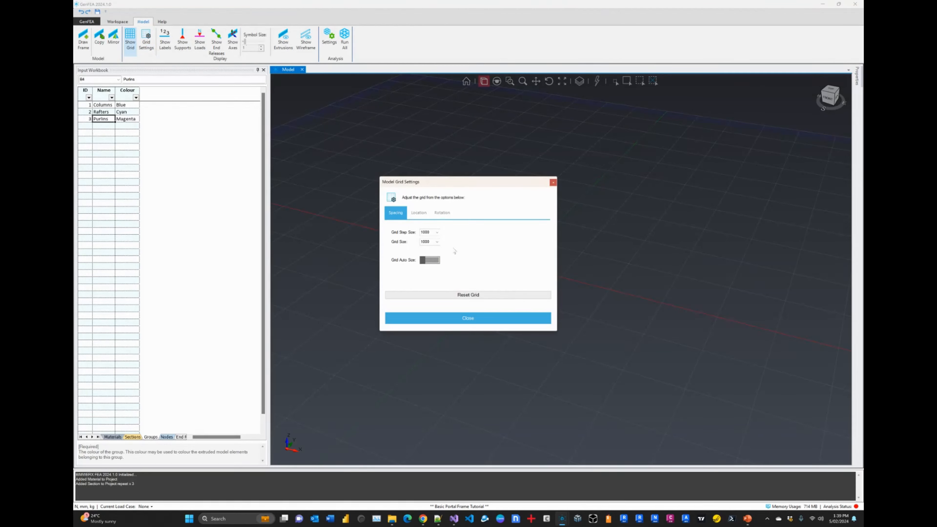
{"action": "left_click", "coordinate": [442, 212]}
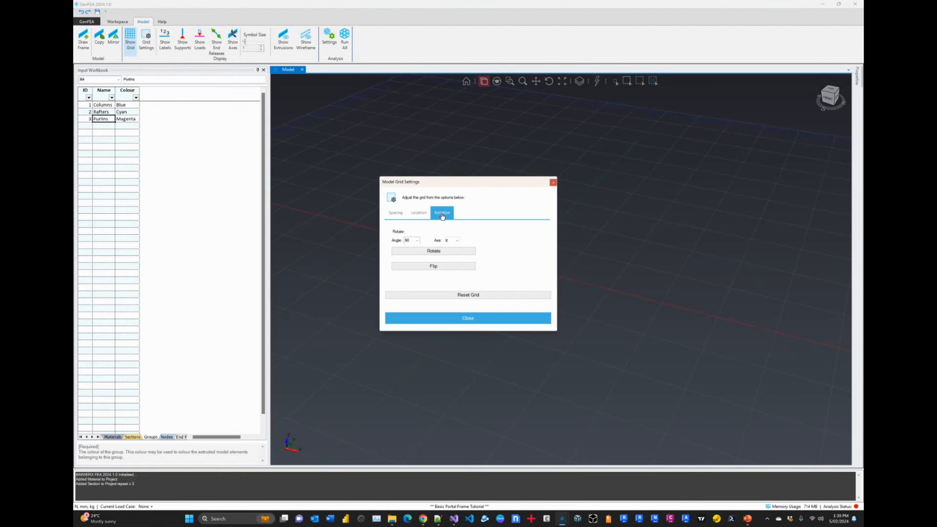
{"action": "left_click", "coordinate": [451, 240]}
{"action": "left_click", "coordinate": [448, 251]}
{"action": "left_click", "coordinate": [434, 252]}
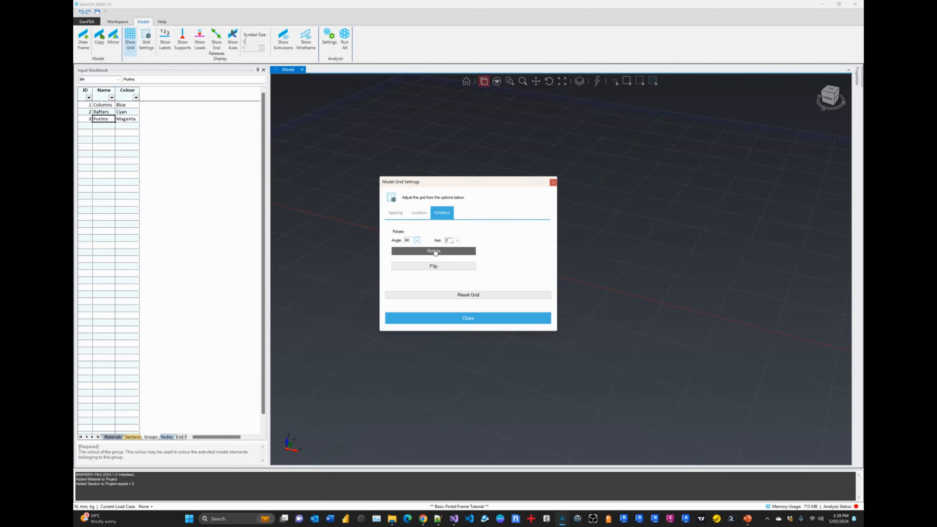
{"action": "left_click", "coordinate": [470, 317]}
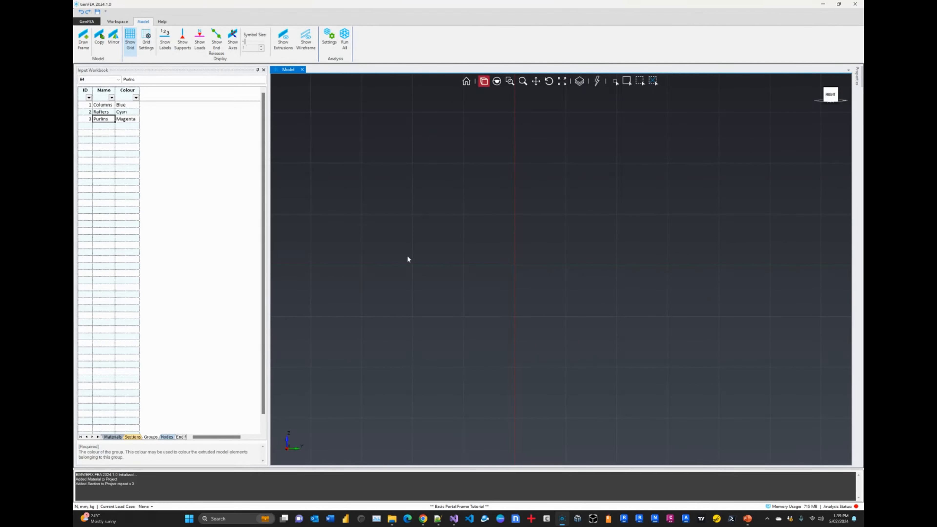
{"action": "scroll", "coordinate": [530, 268], "scroll_direction": "down", "scroll_amount": 5}
{"action": "middle_click_drag", "start_coordinate": [502, 237], "coordinate": [537, 247]}
{"action": "middle_click_drag", "start_coordinate": [532, 255], "coordinate": [513, 253]}
{"action": "left_click", "coordinate": [835, 97]}
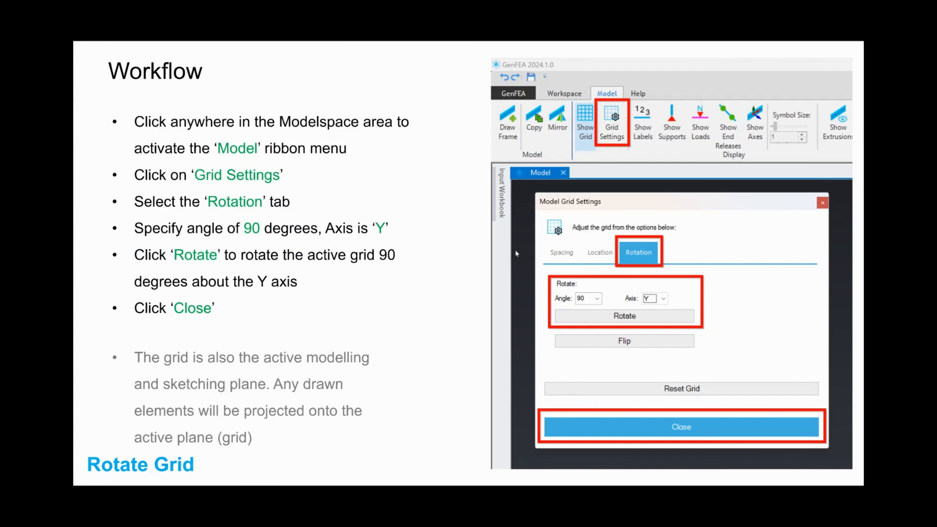
{"action": "left_click", "coordinate": [360, 233]}
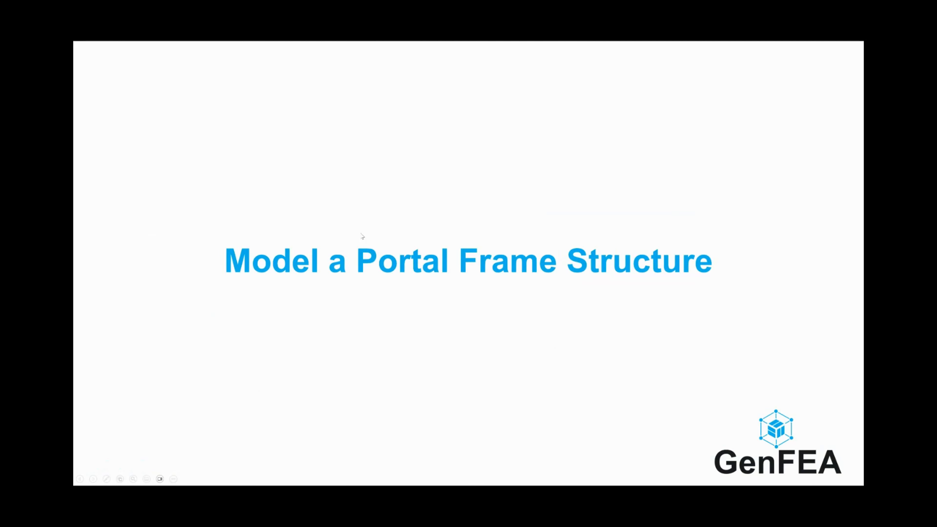
{"action": "left_click", "coordinate": [362, 236]}
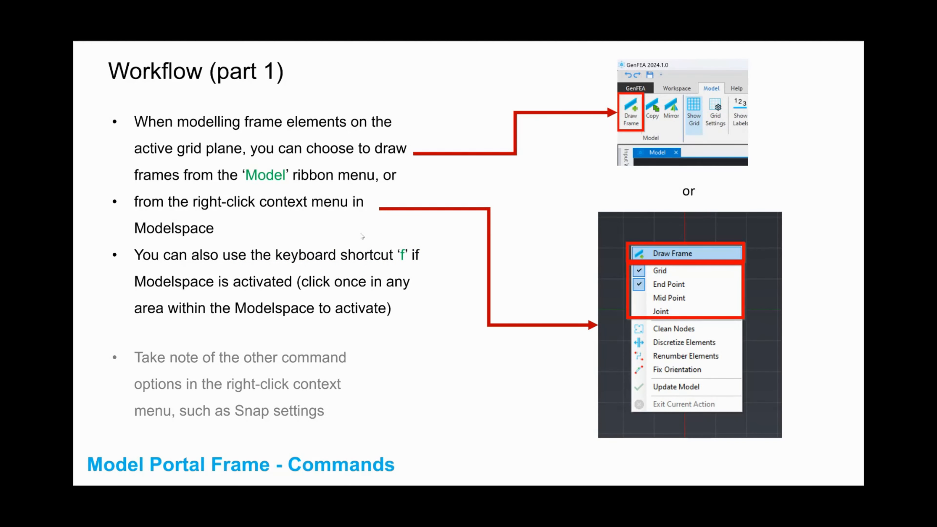
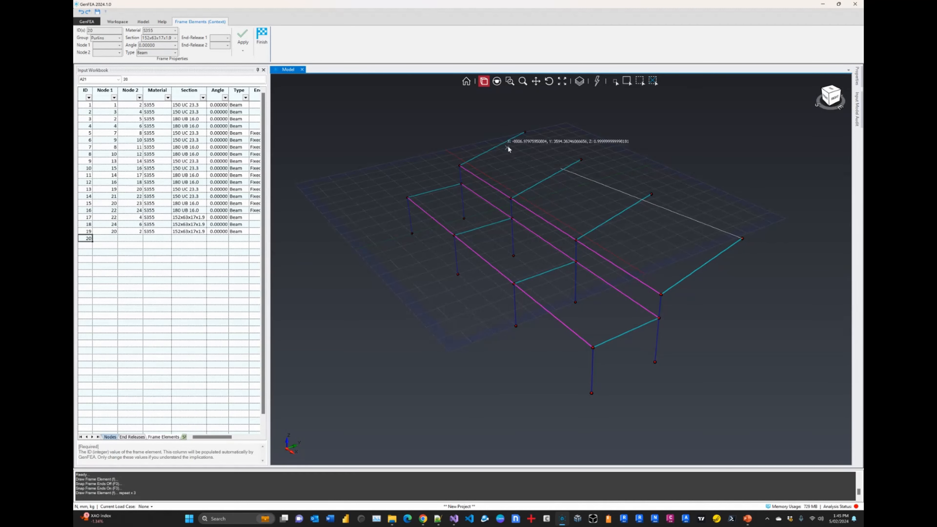
Finish the purlin along the high free ends of the upper rafters, and turn on Mid Point snapping.
{"action": "left_click", "coordinate": [525, 132]}
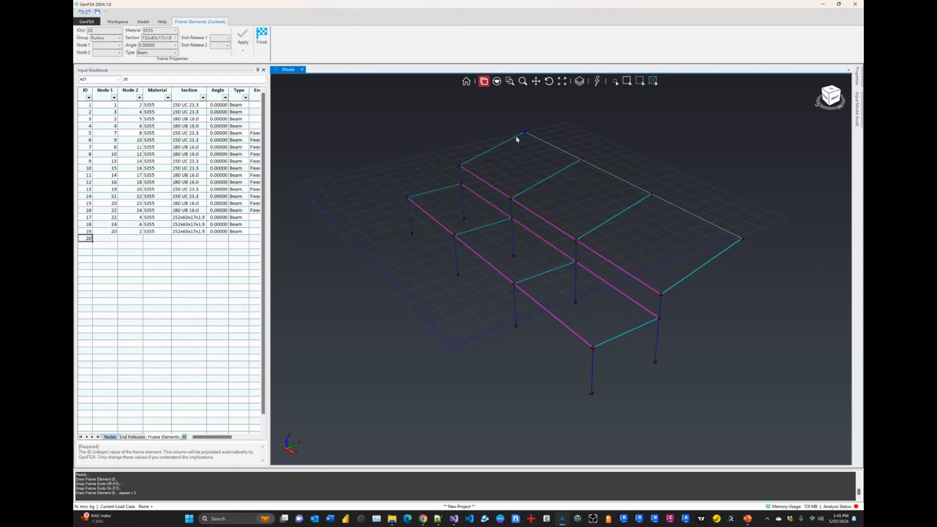
{"action": "right_click", "coordinate": [604, 204]}
{"action": "left_click", "coordinate": [626, 232]}
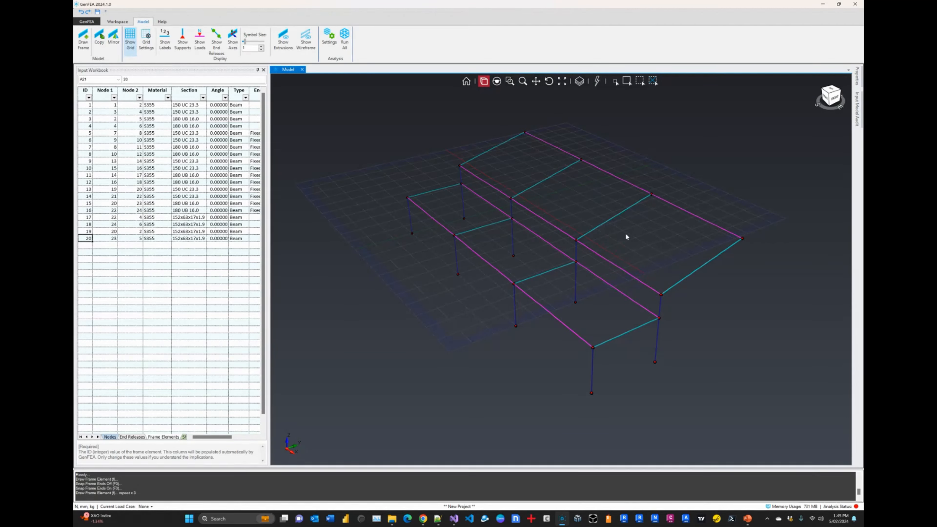
Draw two purlins spanning between the end frames, one joining the lower rafter midpoints and one joining the upper rafter midpoints.
{"action": "right_click", "coordinate": [642, 241]}
{"action": "left_click", "coordinate": [649, 246]}
{"action": "left_click", "coordinate": [633, 328]}
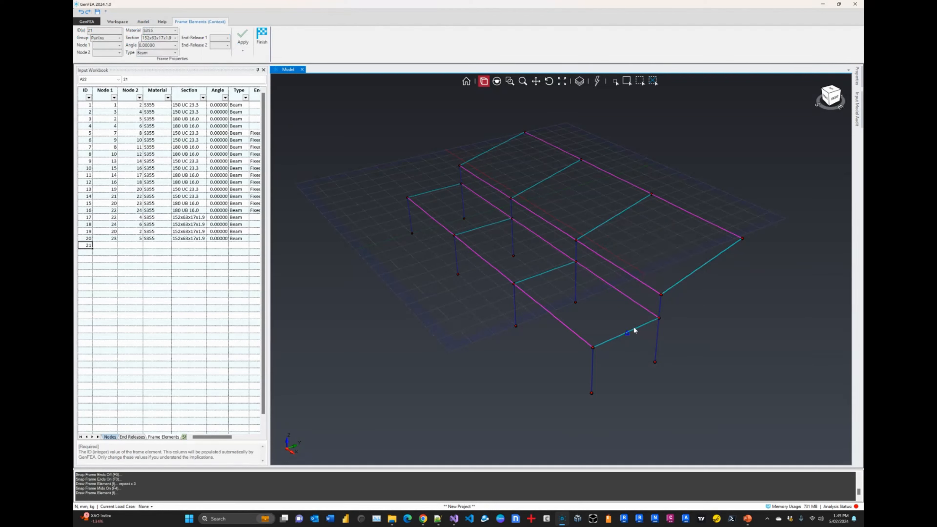
{"action": "left_click", "coordinate": [444, 192]}
{"action": "right_click", "coordinate": [684, 238]}
{"action": "left_click", "coordinate": [690, 243]}
{"action": "left_click", "coordinate": [701, 265]}
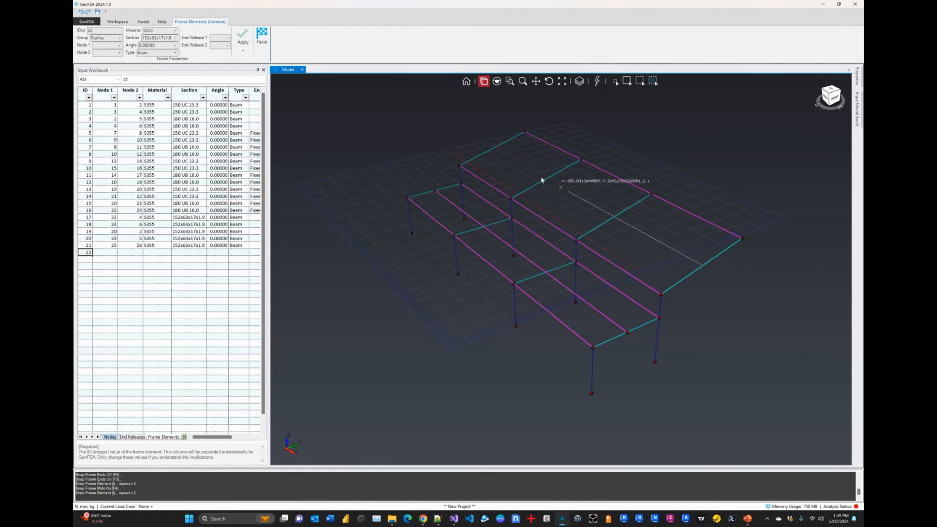
{"action": "left_click", "coordinate": [500, 148]}
{"action": "scroll", "coordinate": [541, 224], "scroll_direction": "down", "scroll_amount": 1}
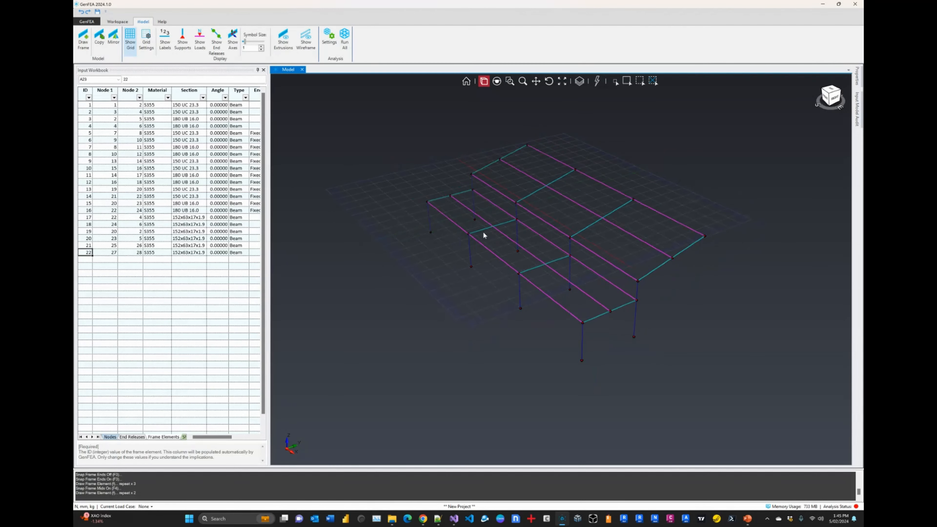
Discretize the elements to split the rafters and purlins where they meet.
{"action": "scroll", "coordinate": [483, 235], "scroll_direction": "up", "scroll_amount": 3}
{"action": "right_click", "coordinate": [528, 199]}
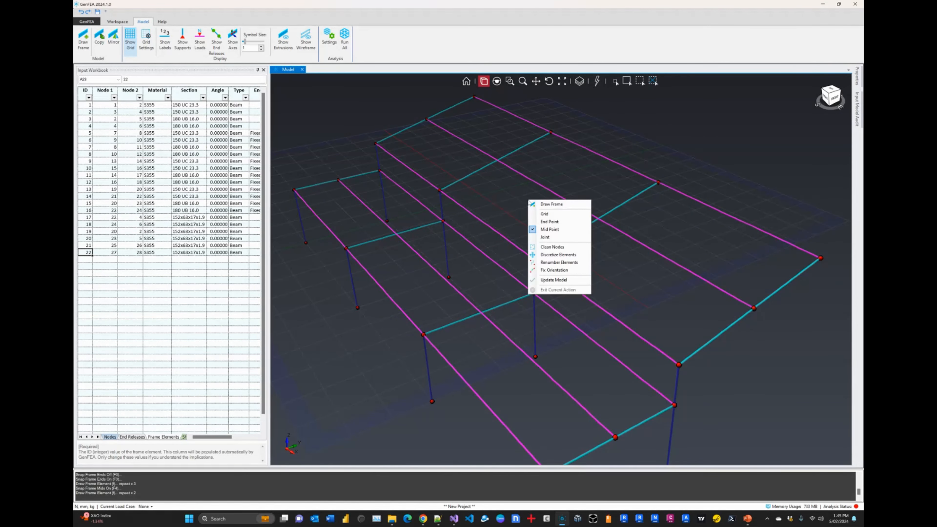
{"action": "left_click", "coordinate": [558, 255]}
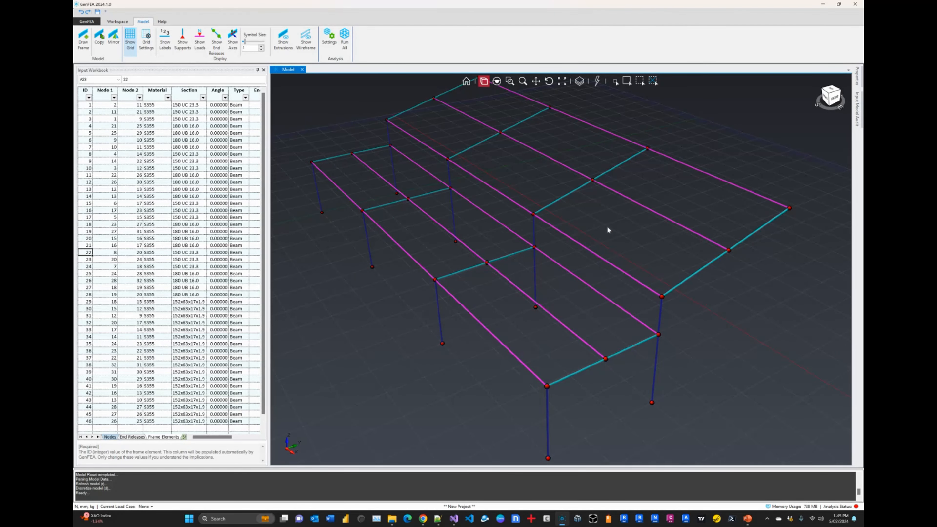
Draw two purlins between the end frames through the midpoints of the split lower rafter segments, one either side of the middle purlin.
{"action": "left_click", "coordinate": [614, 81]}
{"action": "left_click", "coordinate": [614, 82]}
{"action": "right_click", "coordinate": [613, 223]}
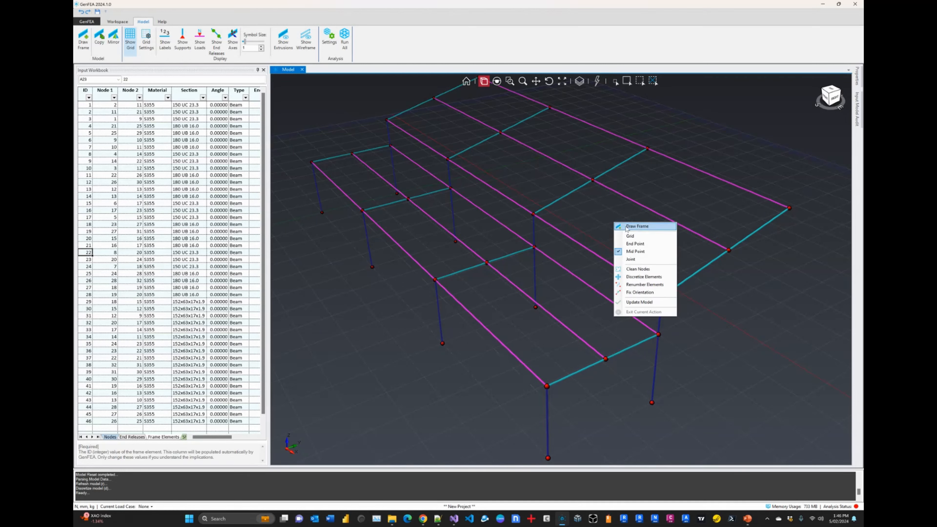
{"action": "left_click", "coordinate": [627, 227]}
{"action": "left_click", "coordinate": [576, 371]}
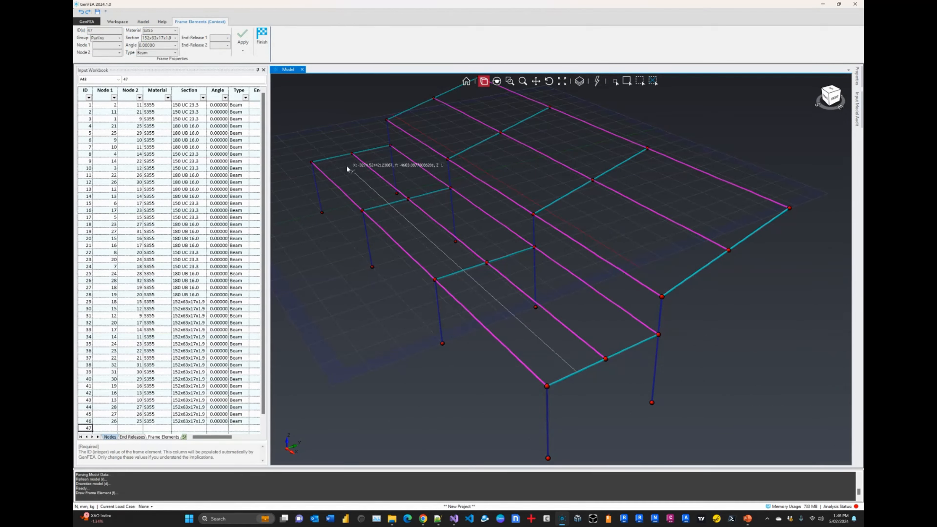
{"action": "left_click", "coordinate": [332, 155]}
{"action": "right_click", "coordinate": [544, 282]}
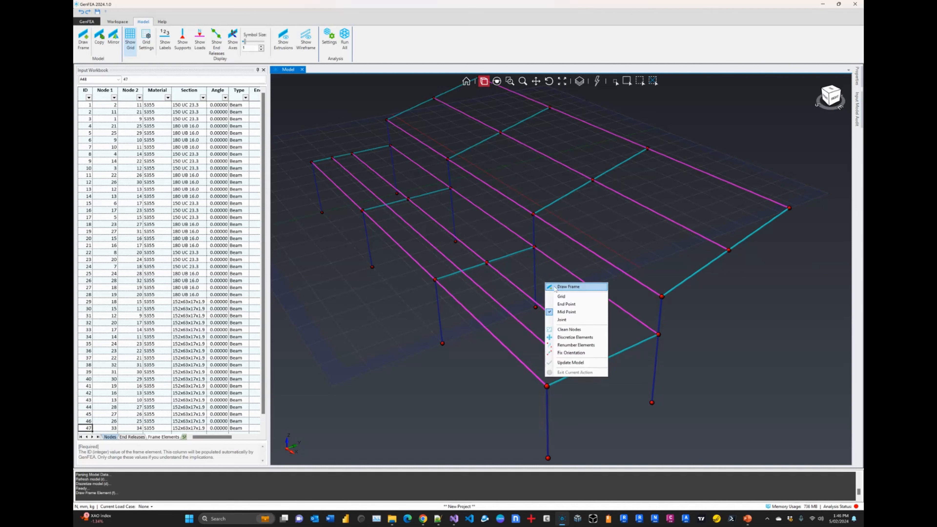
{"action": "left_click", "coordinate": [555, 287]}
{"action": "left_click", "coordinate": [626, 347]}
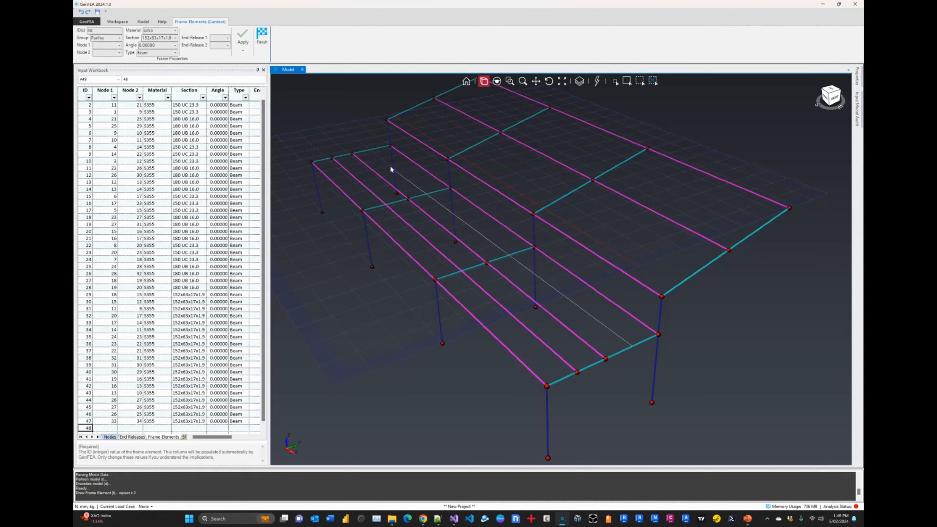
{"action": "left_click", "coordinate": [371, 149]}
Draw two purlins between the end frames through the midpoints of the split upper rafter segments, one either side of the middle purlin.
{"action": "right_click", "coordinate": [618, 211]}
{"action": "left_click", "coordinate": [637, 215]}
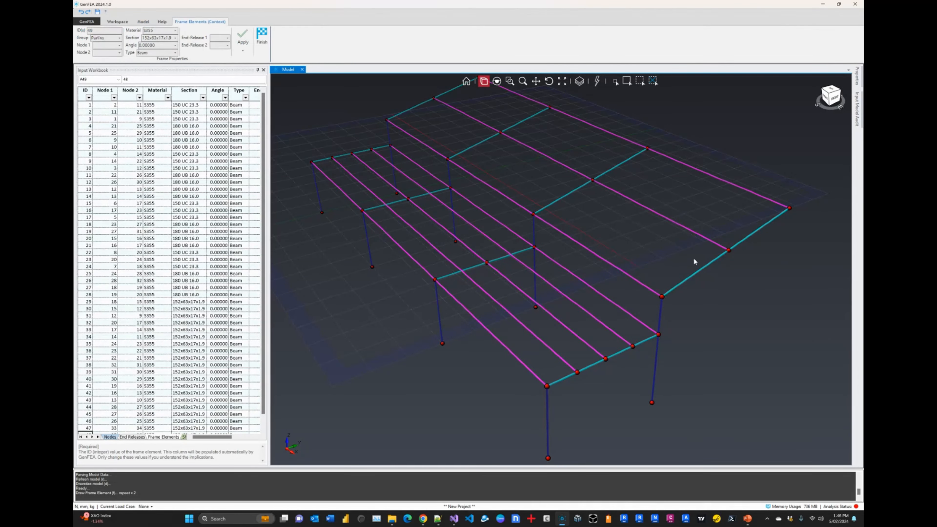
{"action": "left_click", "coordinate": [693, 272]}
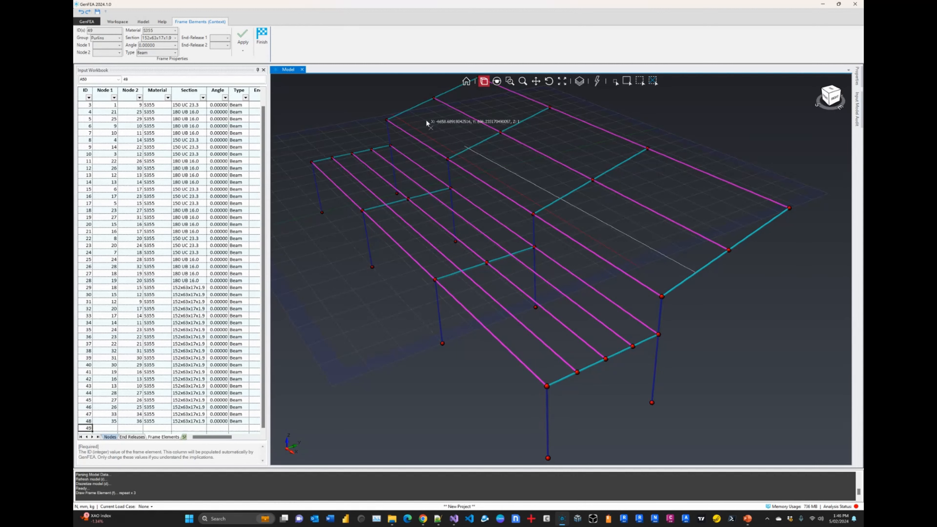
{"action": "left_click", "coordinate": [412, 108]}
{"action": "scroll", "coordinate": [544, 275], "scroll_direction": "down", "scroll_amount": 5}
{"action": "scroll", "coordinate": [630, 200], "scroll_direction": "up", "scroll_amount": 4}
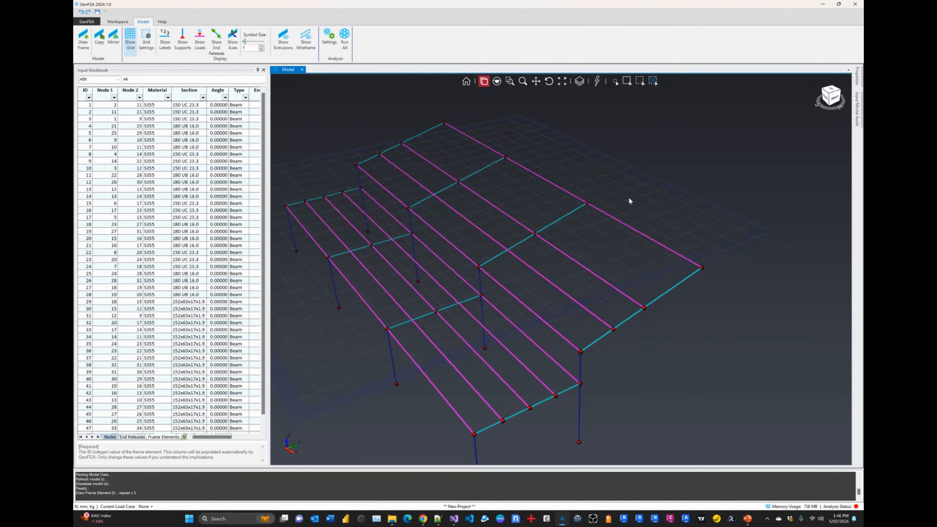
{"action": "key", "text": "f"}
{"action": "left_click", "coordinate": [673, 288]}
{"action": "left_click", "coordinate": [424, 134]}
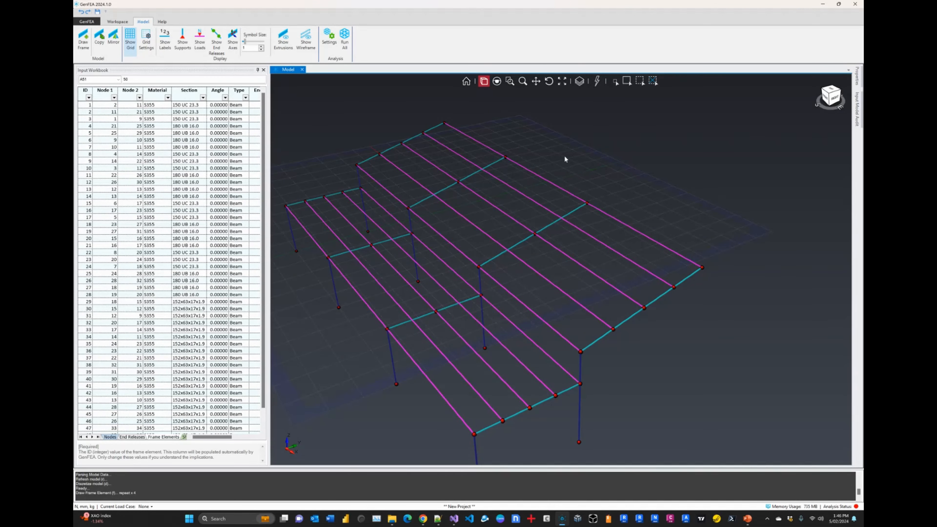
Discretize the model's elements again to split them at the intermediate purlins added beside the middle ones.
{"action": "right_click", "coordinate": [614, 190]}
{"action": "left_click", "coordinate": [637, 242]}
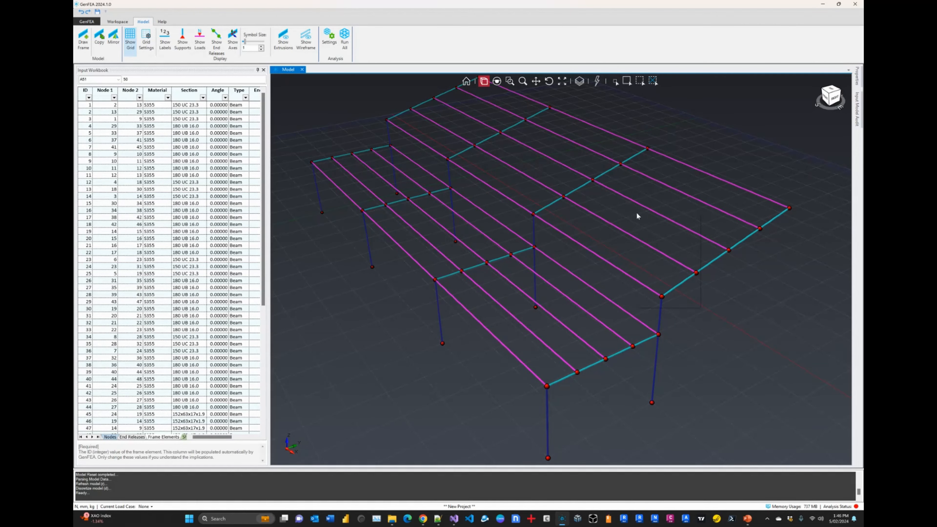
Clean the model's nodes and renumber its elements.
{"action": "right_click", "coordinate": [637, 215]}
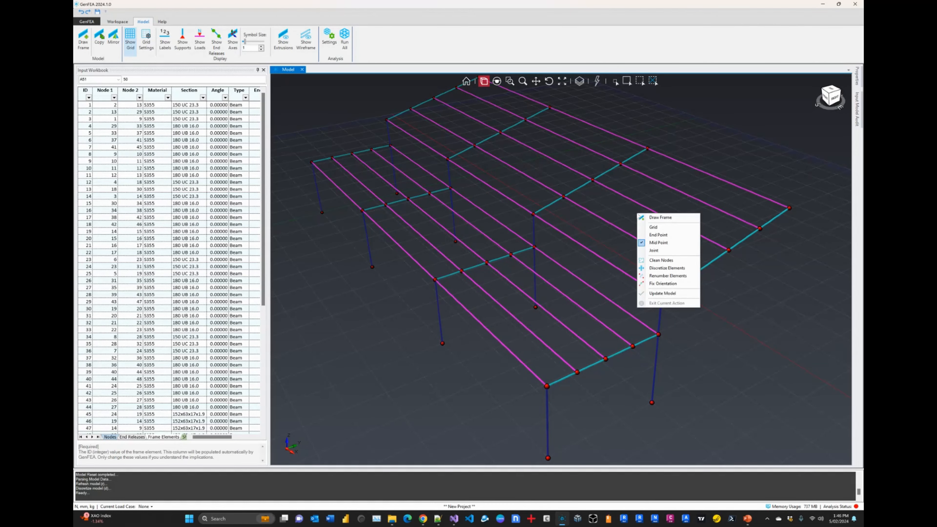
{"action": "left_click", "coordinate": [655, 260]}
{"action": "right_click", "coordinate": [607, 247]}
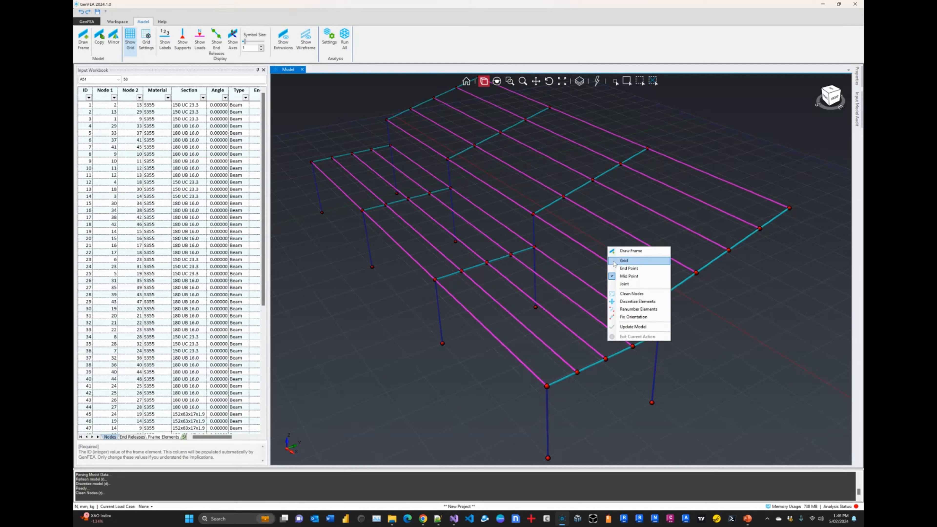
{"action": "left_click", "coordinate": [629, 310]}
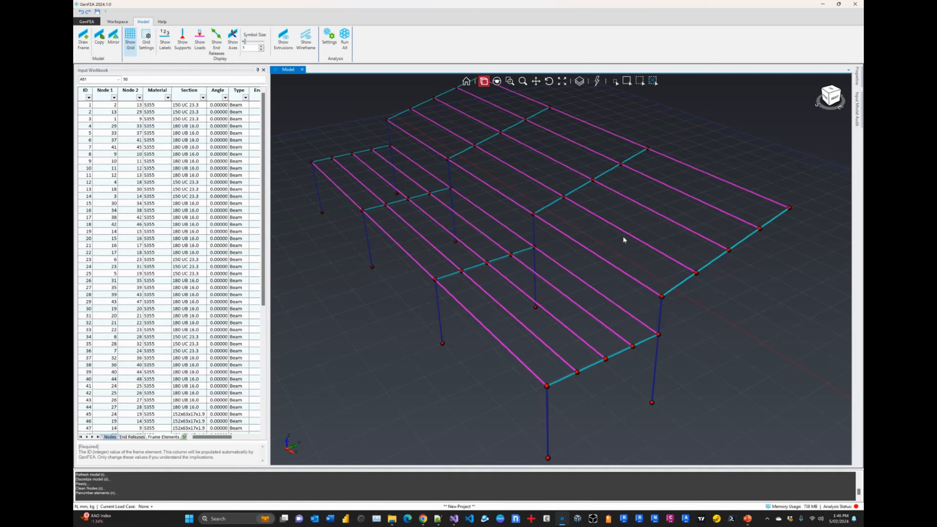
Fix the orientation of the frame elements and update the model.
{"action": "right_click", "coordinate": [625, 246]}
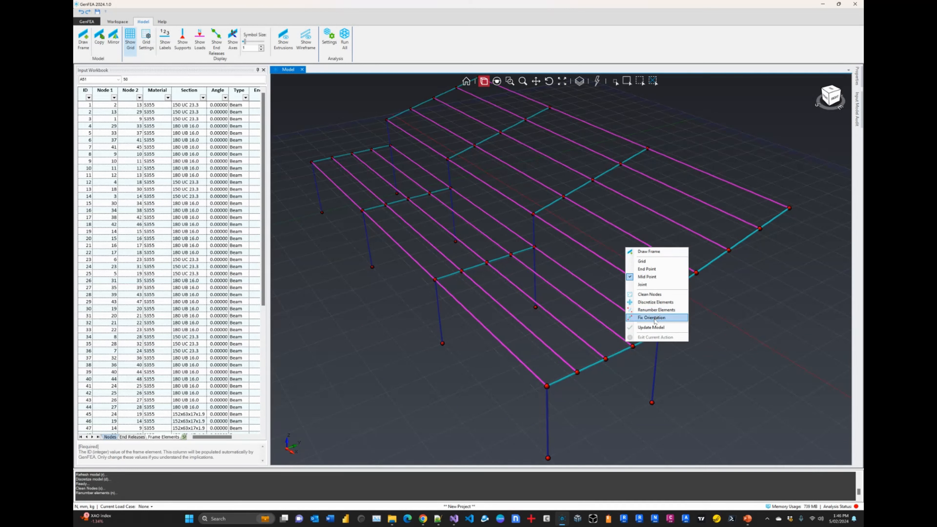
{"action": "left_click", "coordinate": [621, 250]}
{"action": "right_click", "coordinate": [621, 248]}
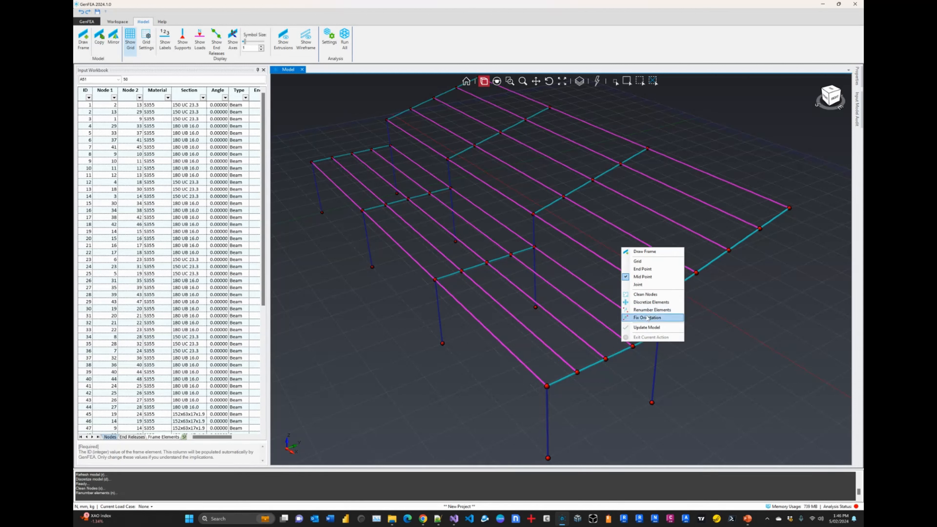
{"action": "left_click", "coordinate": [635, 329]}
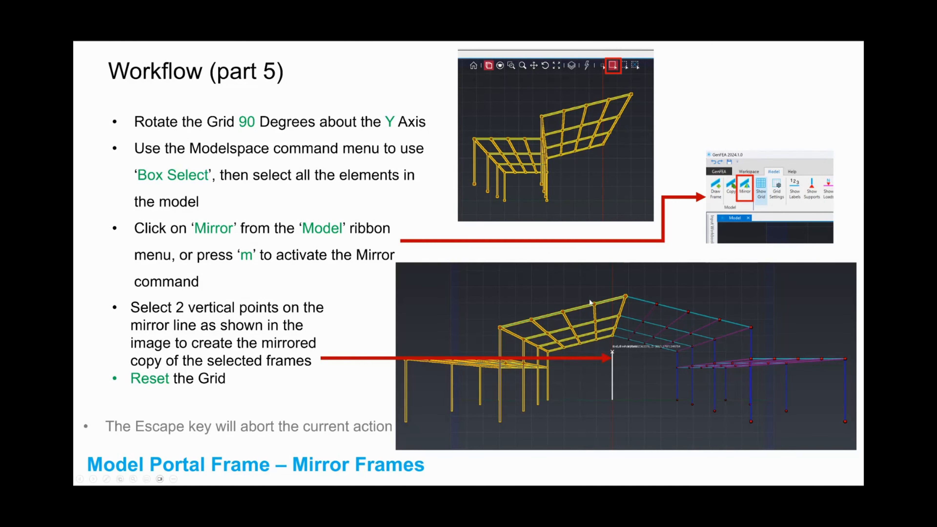
Switch to GenFEA and rotate the model grid 90 degrees about the Y axis.
{"action": "key", "text": "alt+Tab"}
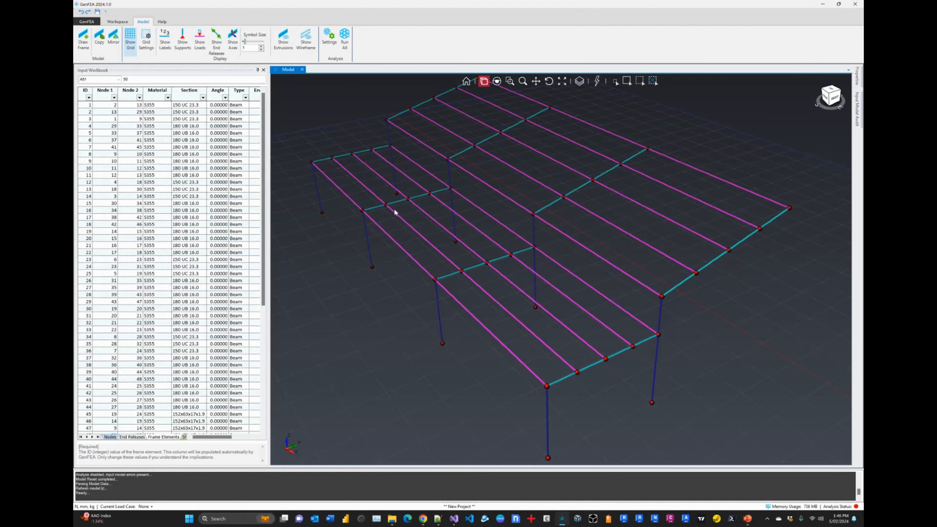
{"action": "scroll", "coordinate": [567, 260], "scroll_direction": "down", "scroll_amount": 2}
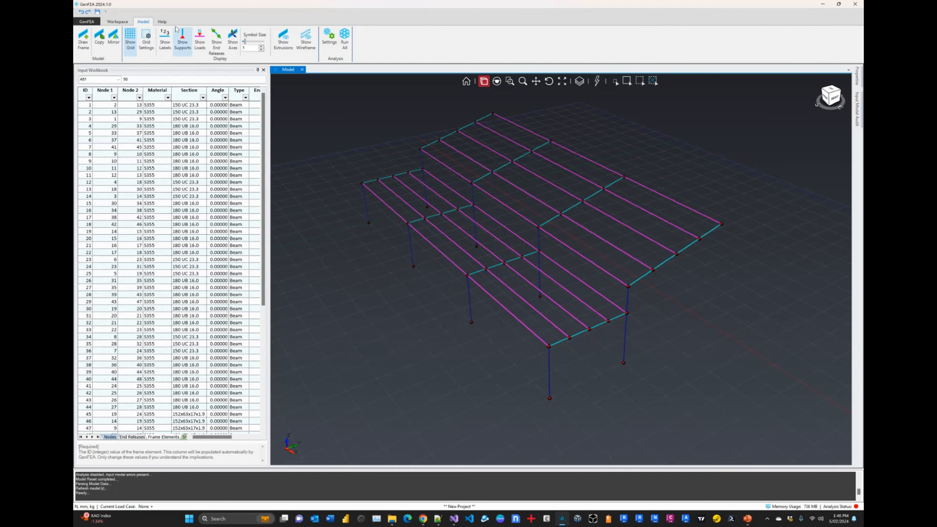
{"action": "left_click", "coordinate": [146, 38]}
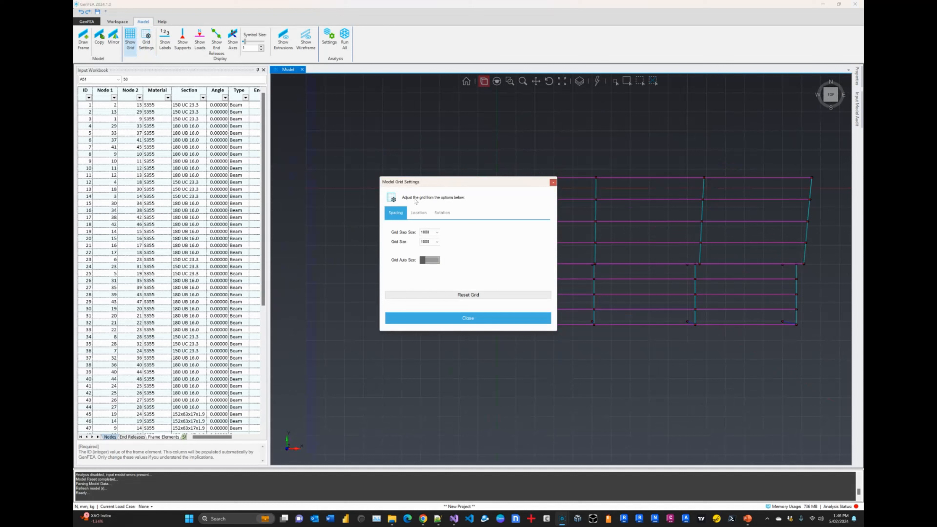
{"action": "left_click", "coordinate": [442, 213]}
{"action": "left_click", "coordinate": [451, 240]}
{"action": "left_click", "coordinate": [450, 256]}
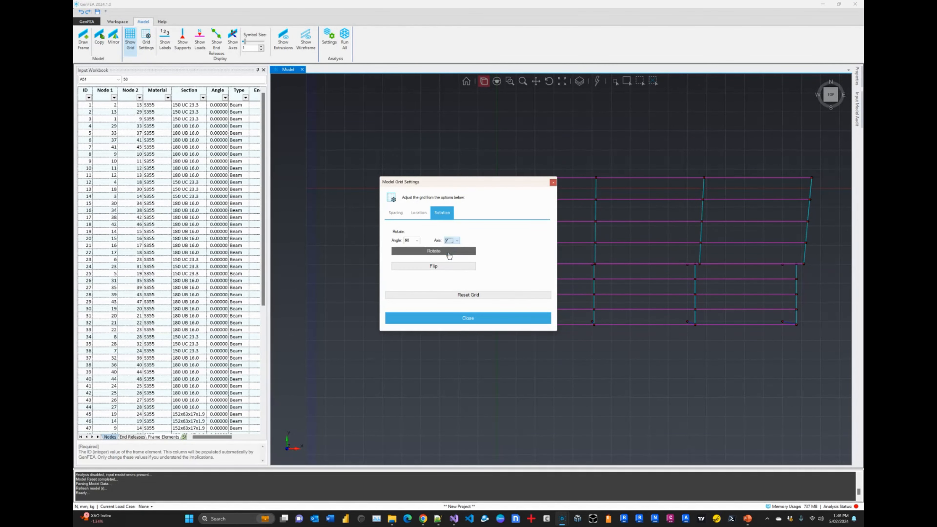
{"action": "left_click", "coordinate": [438, 255]}
{"action": "left_click", "coordinate": [470, 319]}
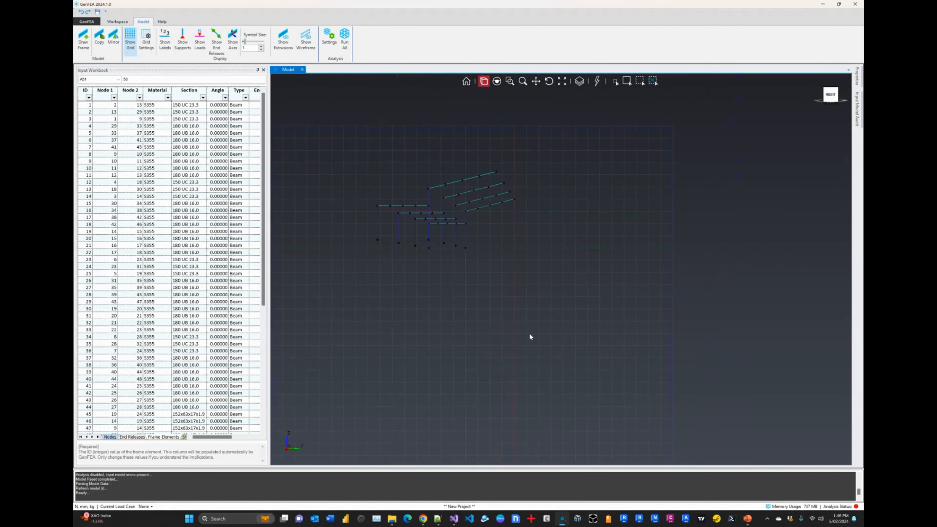
Turn off the perspective projection and box-select all the elements of the half frame model.
{"action": "left_click", "coordinate": [485, 81]}
{"action": "scroll", "coordinate": [473, 227], "scroll_direction": "down", "scroll_amount": 5}
{"action": "scroll", "coordinate": [574, 255], "scroll_direction": "up", "scroll_amount": 2}
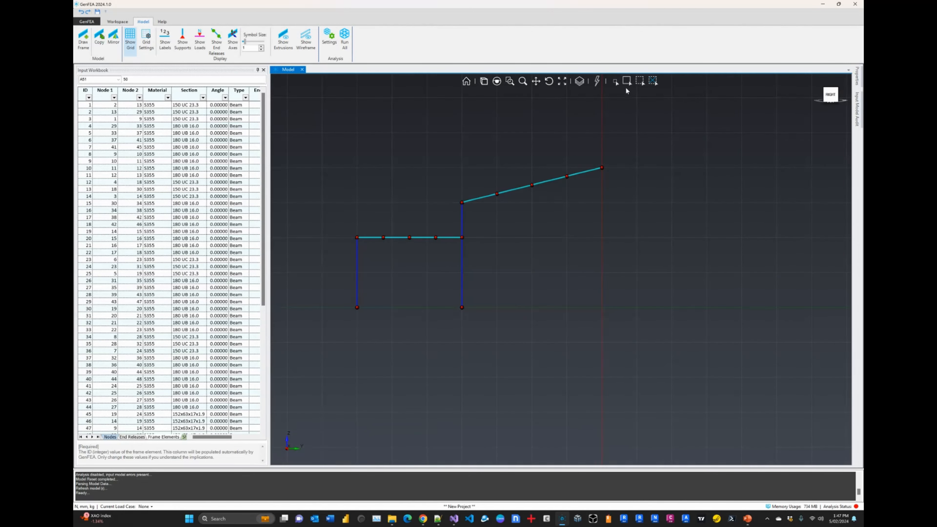
{"action": "left_click", "coordinate": [640, 81]}
{"action": "scroll", "coordinate": [641, 226], "scroll_direction": "down", "scroll_amount": 2}
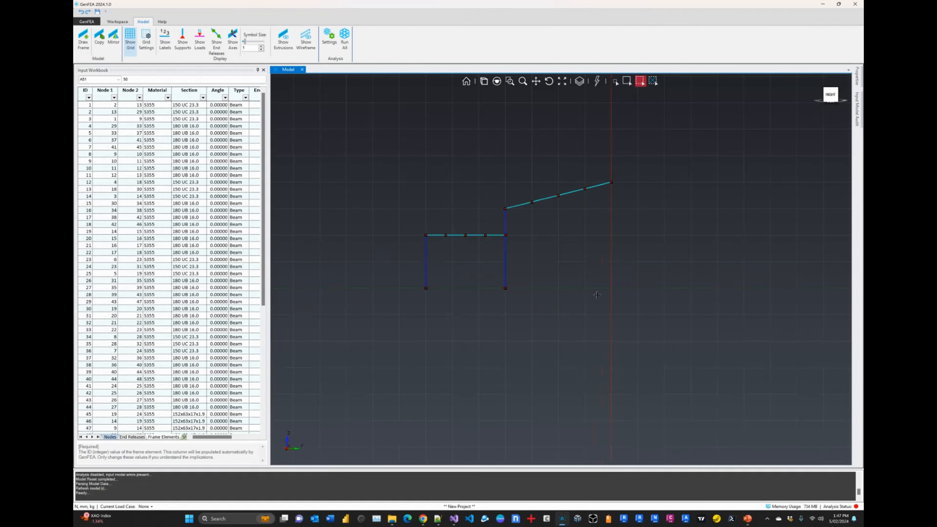
{"action": "left_click_drag", "start_coordinate": [593, 309], "coordinate": [392, 166]}
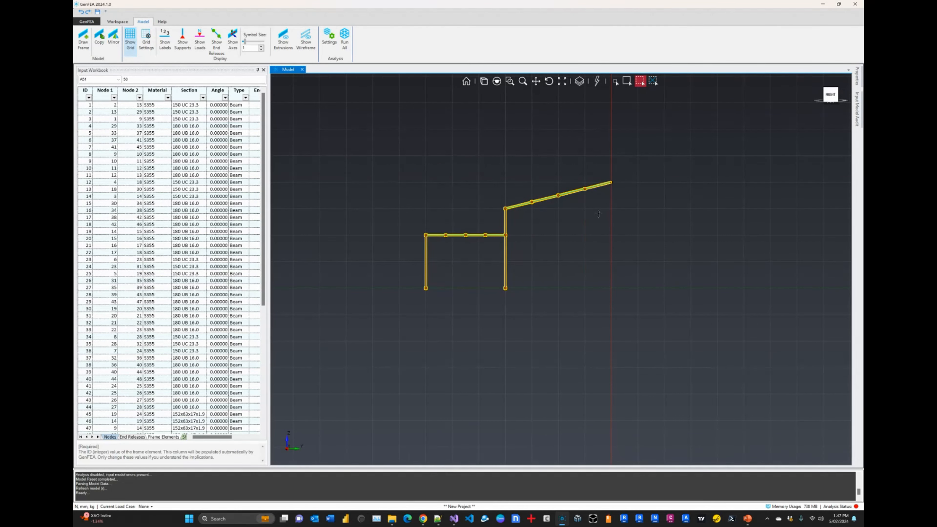
{"action": "middle_click_drag", "start_coordinate": [599, 213], "coordinate": [605, 225]}
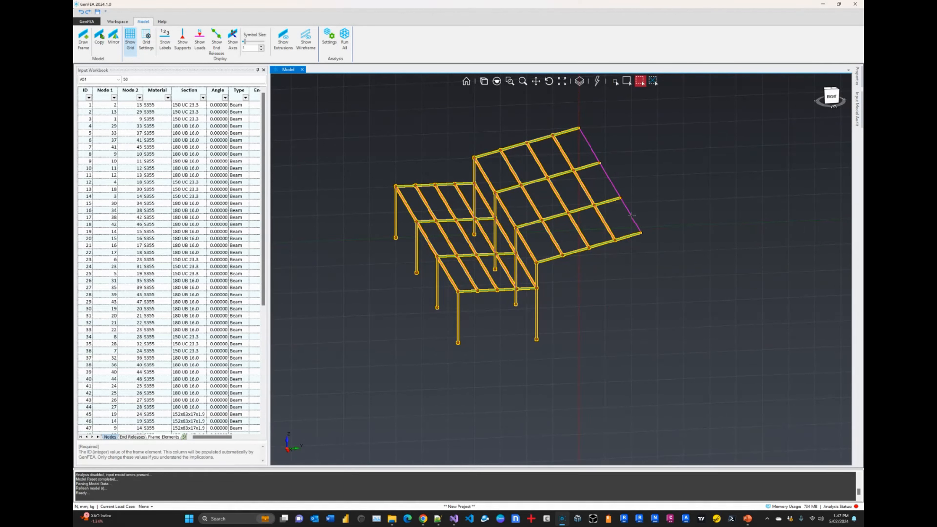
{"action": "middle_click_drag", "start_coordinate": [611, 311], "coordinate": [604, 298]}
Mirror the selected frames in the Right view with grid snap on, using two points on the vertical line below the ridge.
{"action": "left_click", "coordinate": [829, 98]}
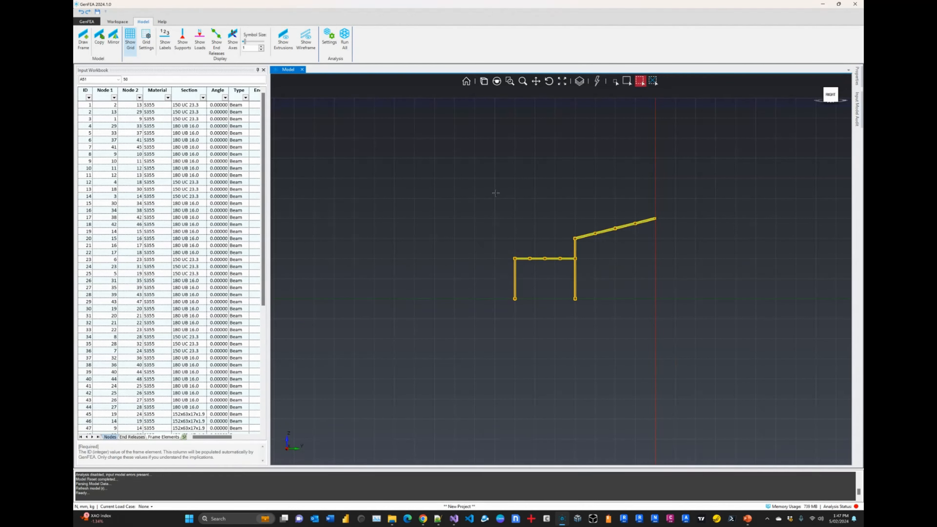
{"action": "scroll", "coordinate": [487, 199], "scroll_direction": "down", "scroll_amount": 3}
{"action": "scroll", "coordinate": [590, 233], "scroll_direction": "up", "scroll_amount": 3}
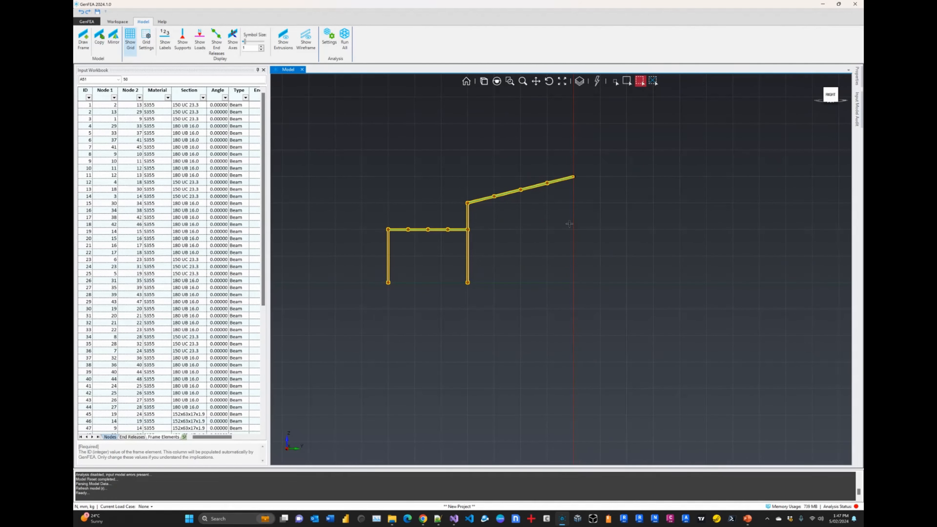
{"action": "left_click", "coordinate": [117, 42]}
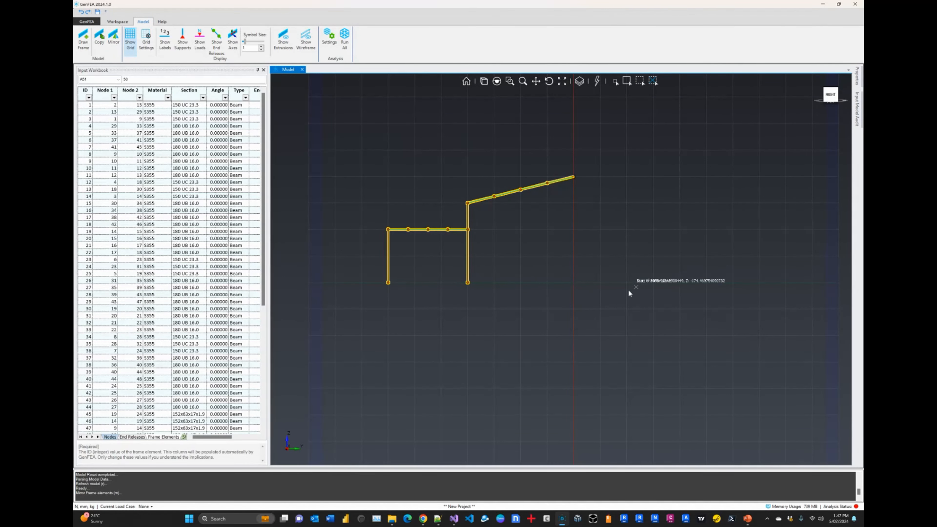
{"action": "scroll", "coordinate": [589, 246], "scroll_direction": "up", "scroll_amount": 3}
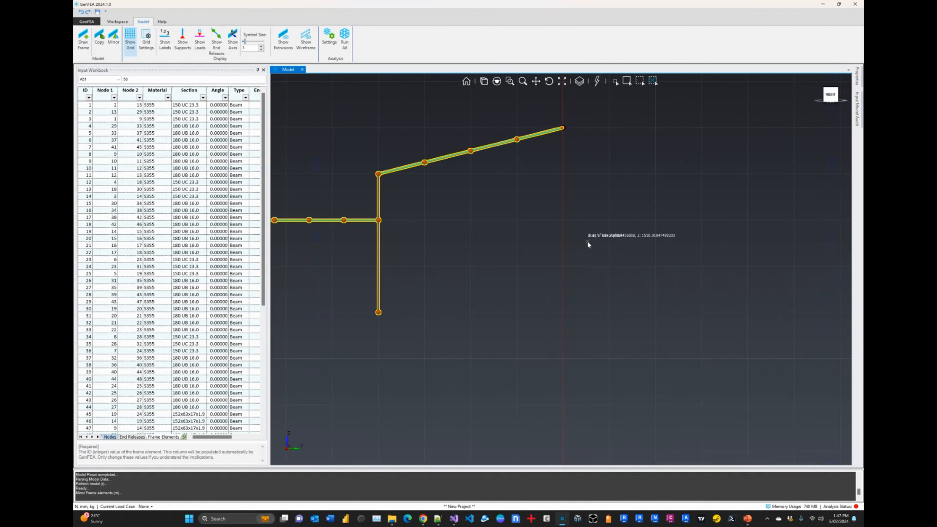
{"action": "right_click", "coordinate": [574, 254]}
{"action": "left_click", "coordinate": [590, 270]}
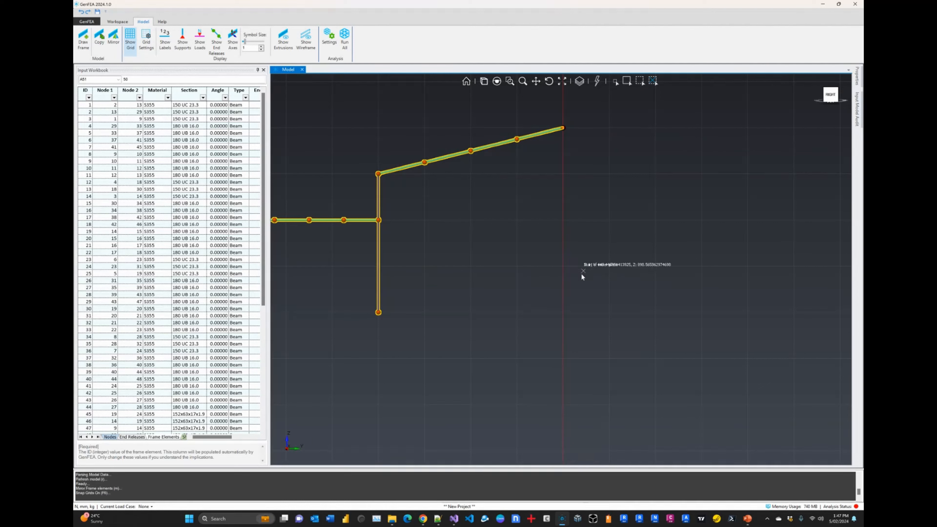
{"action": "left_click", "coordinate": [563, 312]}
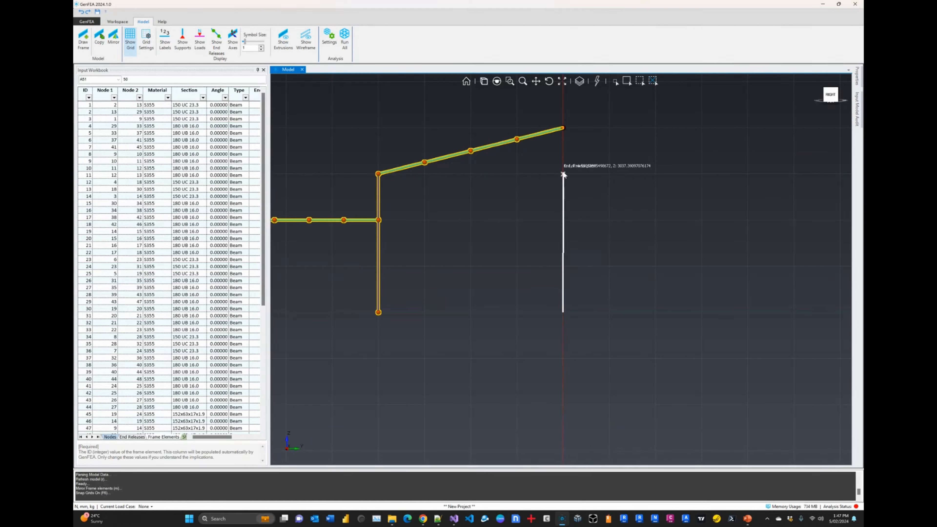
{"action": "left_click", "coordinate": [562, 175]}
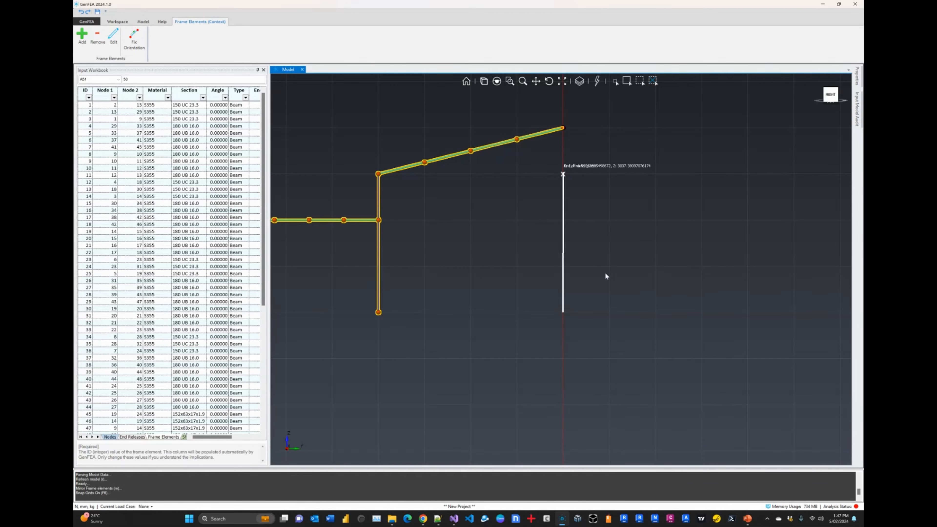
Restore the perspective projection and reset the model grid.
{"action": "scroll", "coordinate": [605, 271], "scroll_direction": "down", "scroll_amount": 3}
{"action": "middle_click_drag", "start_coordinate": [579, 259], "coordinate": [590, 265]}
{"action": "left_click", "coordinate": [485, 80]}
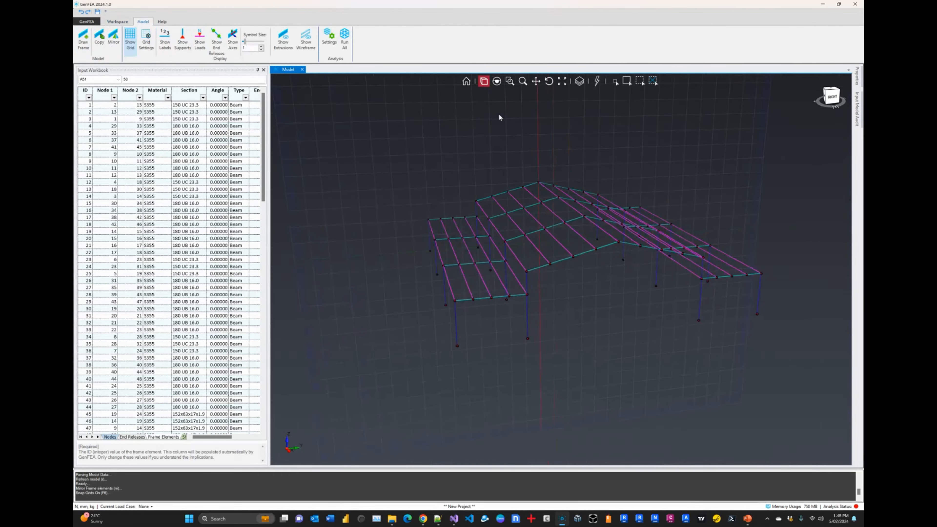
{"action": "left_click", "coordinate": [146, 39]}
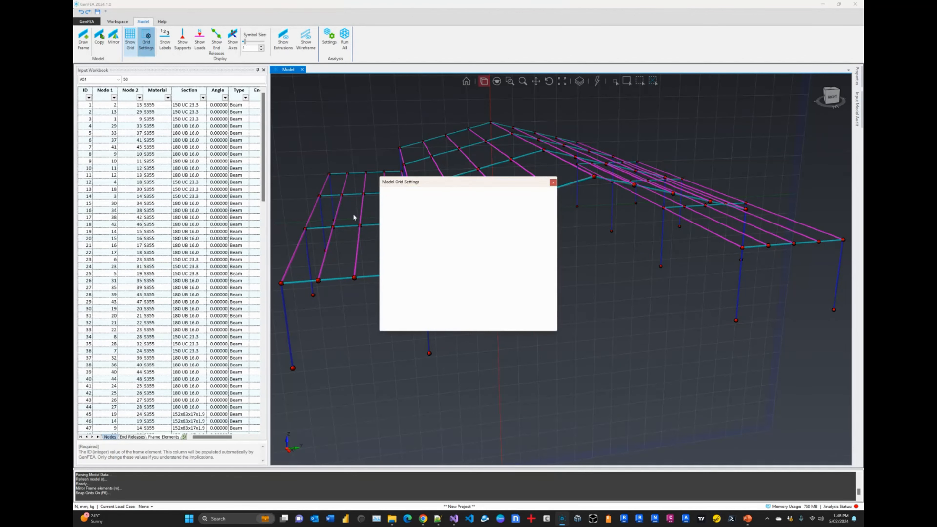
{"action": "left_click", "coordinate": [475, 295]}
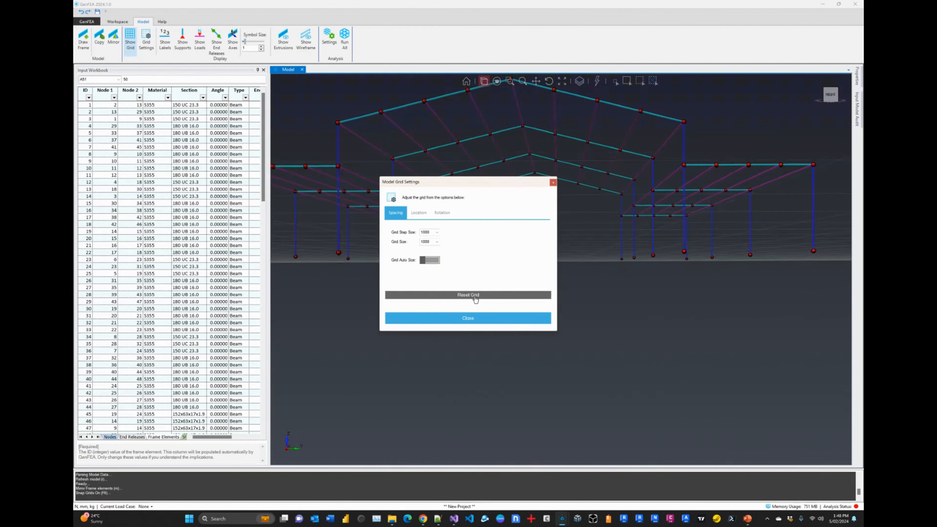
{"action": "left_click", "coordinate": [467, 318]}
Clean the nodes and renumber the elements of the mirrored model.
{"action": "middle_click_drag", "start_coordinate": [576, 303], "coordinate": [488, 151]}
{"action": "scroll", "coordinate": [489, 152], "scroll_direction": "down", "scroll_amount": 5}
{"action": "scroll", "coordinate": [603, 222], "scroll_direction": "up", "scroll_amount": 7}
{"action": "right_click", "coordinate": [570, 259]}
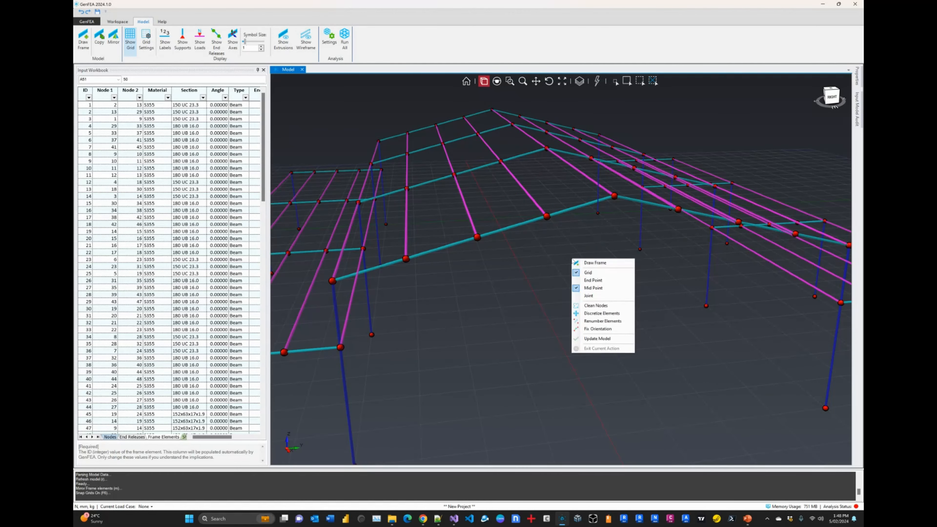
{"action": "left_click", "coordinate": [594, 307]}
{"action": "right_click", "coordinate": [589, 271]}
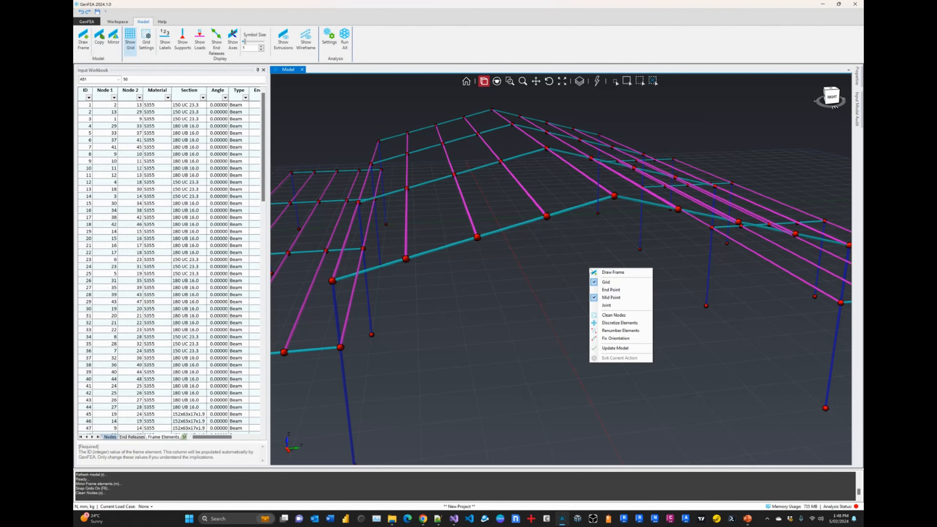
{"action": "left_click", "coordinate": [606, 331]}
Fix the orientation of the mirrored model's elements and update the model.
{"action": "right_click", "coordinate": [581, 269]}
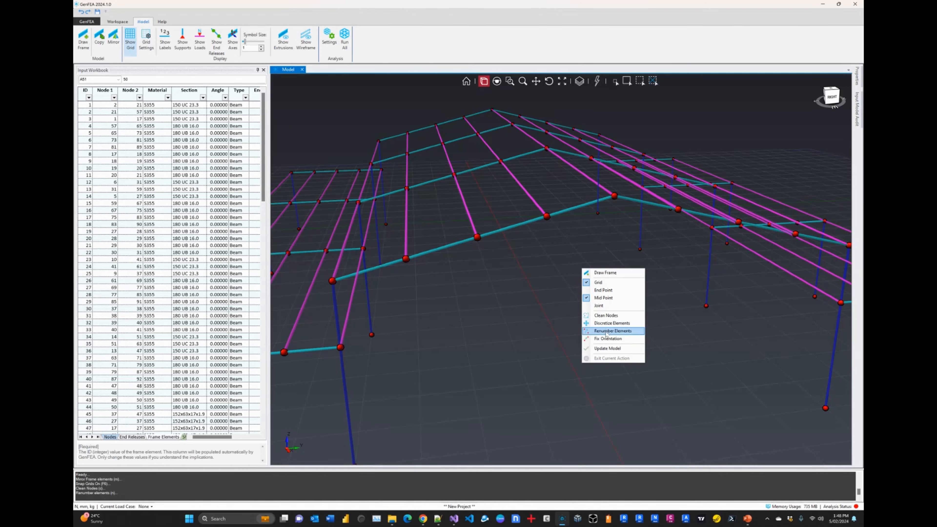
{"action": "left_click", "coordinate": [607, 339]}
{"action": "right_click", "coordinate": [600, 293]}
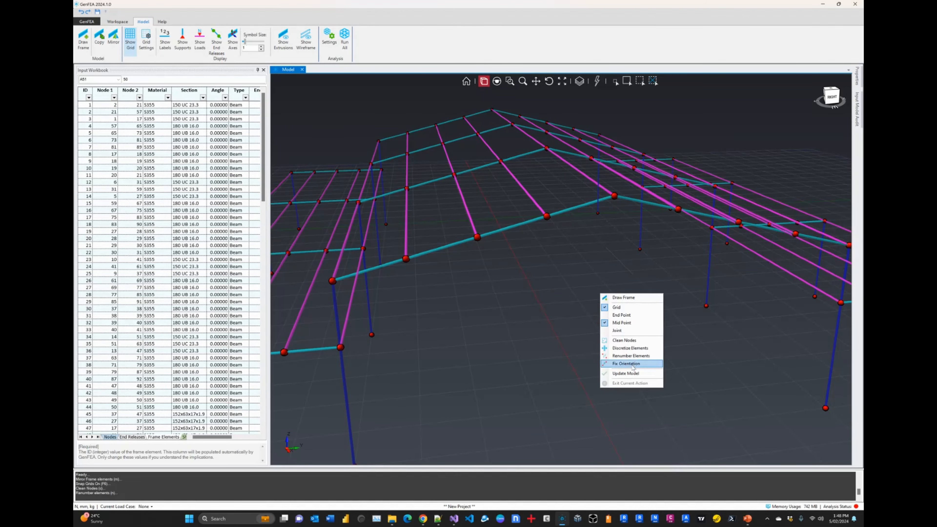
{"action": "left_click", "coordinate": [629, 374]}
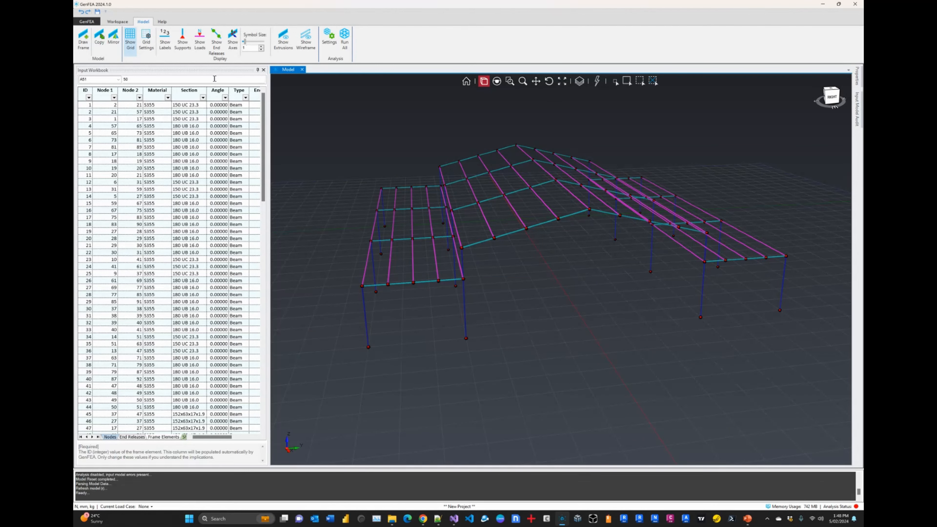
Show the node and element labels to examine the numbering across the full frame, and hide them again.
{"action": "left_click", "coordinate": [168, 47]}
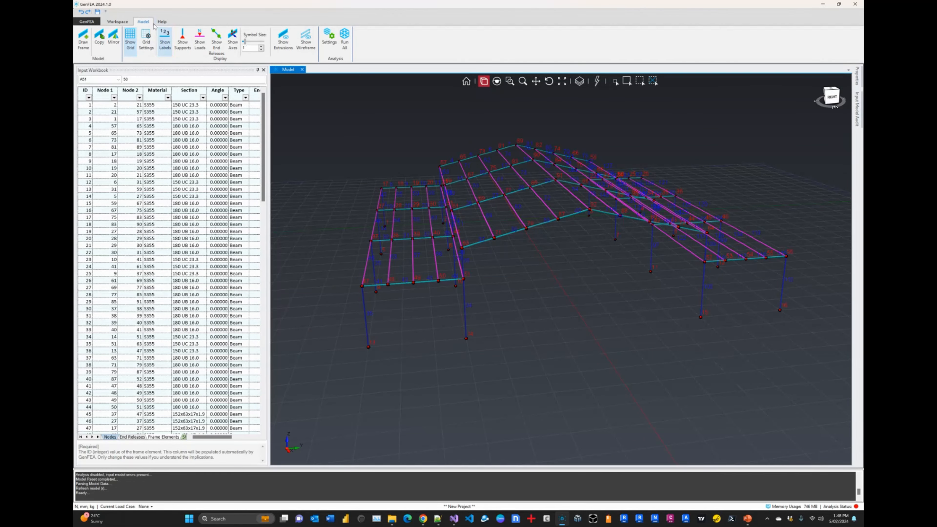
{"action": "middle_click_drag", "start_coordinate": [465, 246], "coordinate": [436, 250]}
{"action": "scroll", "coordinate": [531, 273], "scroll_direction": "up", "scroll_amount": 5}
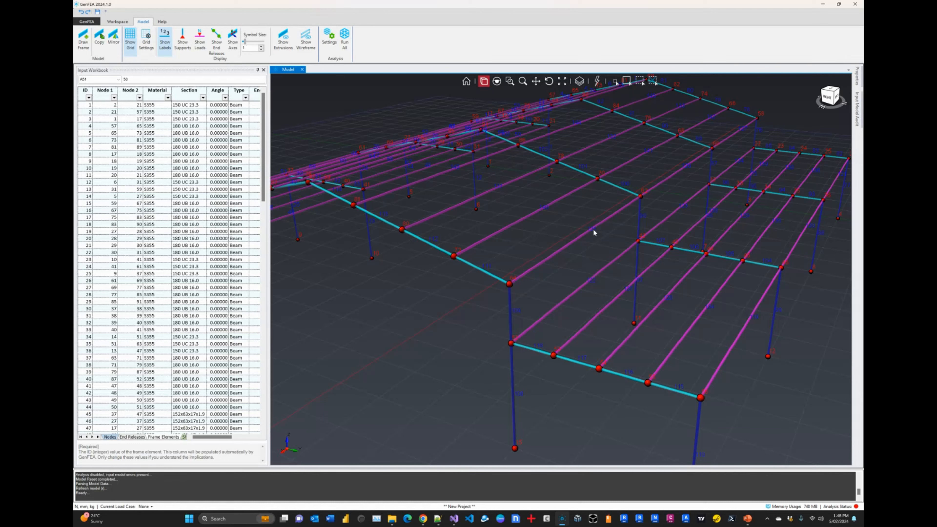
{"action": "scroll", "coordinate": [593, 229], "scroll_direction": "down", "scroll_amount": 4}
{"action": "middle_click_drag", "start_coordinate": [528, 289], "coordinate": [564, 291]}
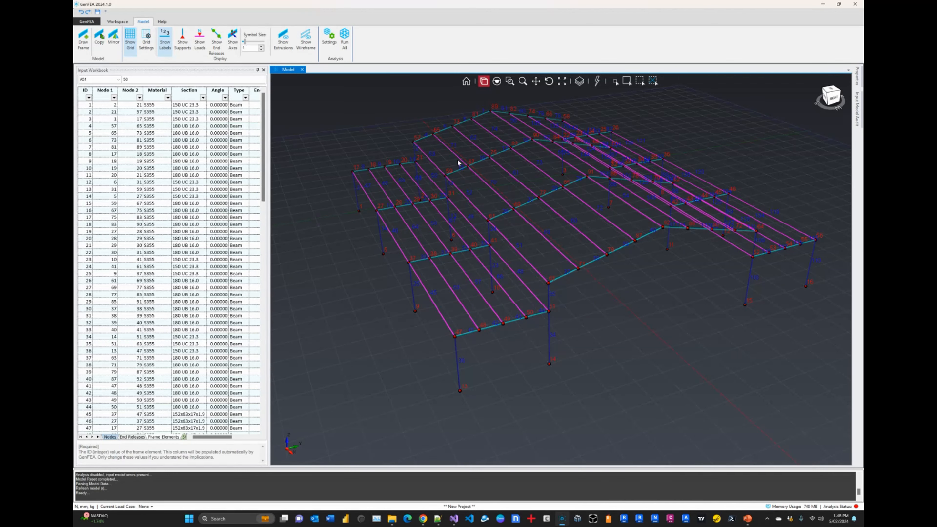
{"action": "mouse_move", "coordinate": [589, 180]}
{"action": "middle_mouse_down"}
{"action": "mouse_move", "coordinate": [578, 167]}
{"action": "mouse_move", "coordinate": [583, 175]}
{"action": "middle_mouse_up"}
{"action": "left_click", "coordinate": [165, 48]}
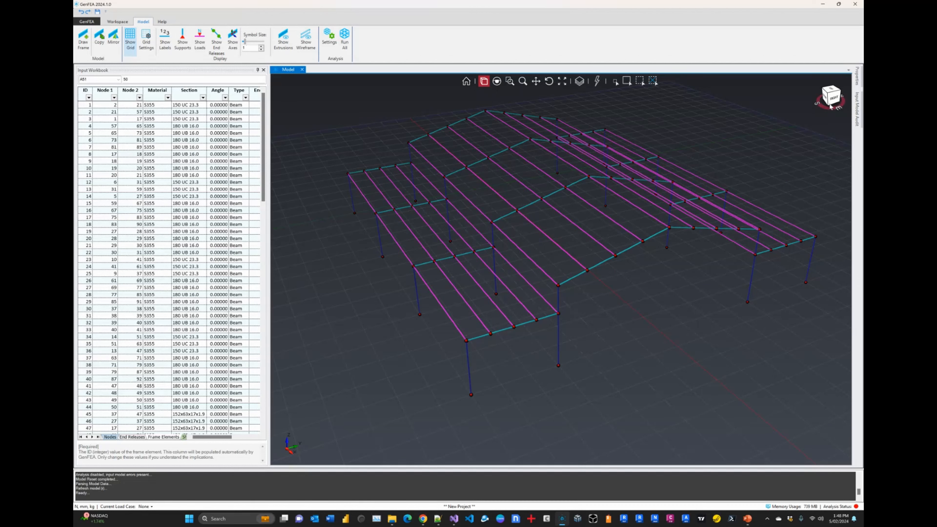
Box-select all the column base nodes in the Right view and make Nodes the active sheet.
{"action": "left_click", "coordinate": [832, 95]}
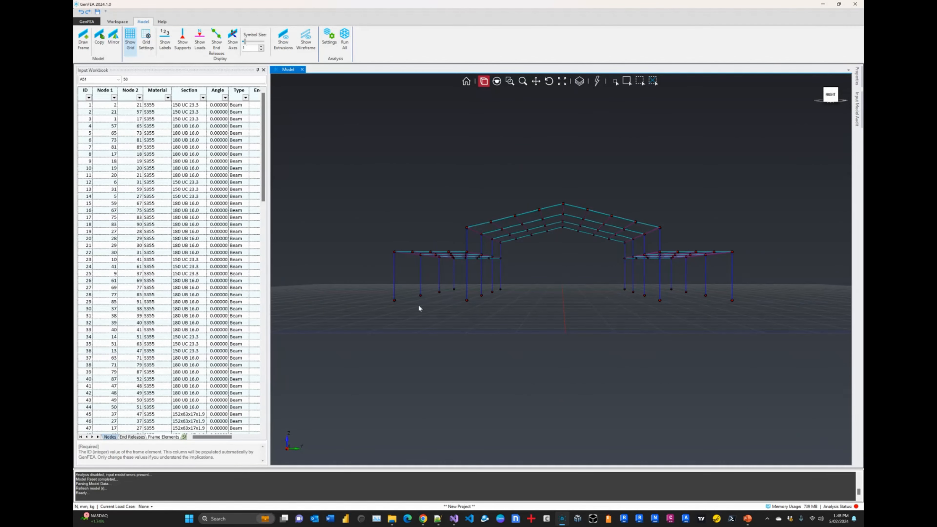
{"action": "left_click", "coordinate": [624, 82]}
{"action": "left_click_drag", "start_coordinate": [370, 281], "coordinate": [767, 355]}
{"action": "left_click", "coordinate": [154, 119]}
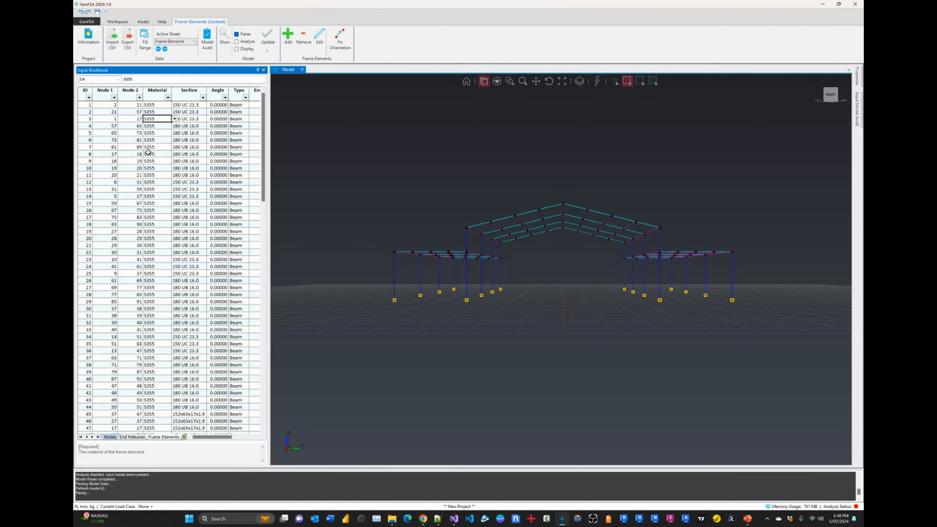
{"action": "left_click", "coordinate": [195, 42]}
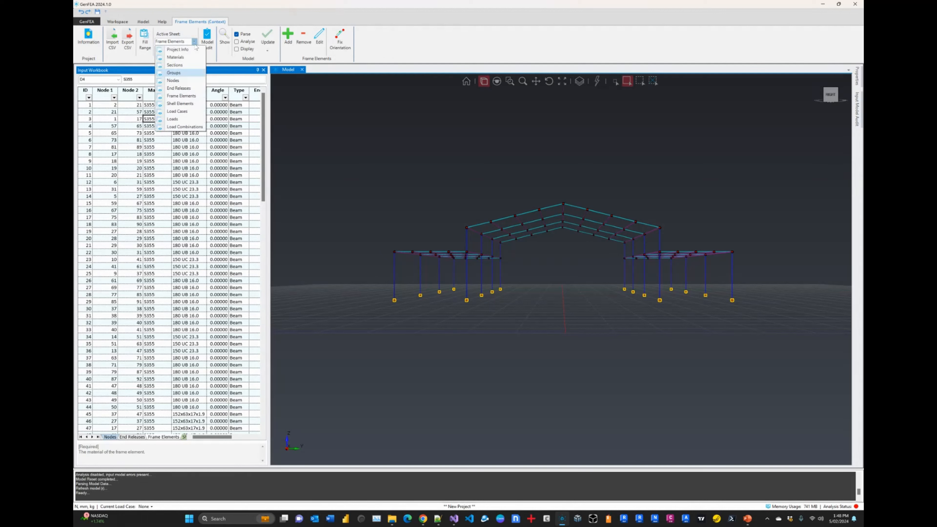
{"action": "left_click", "coordinate": [173, 80]}
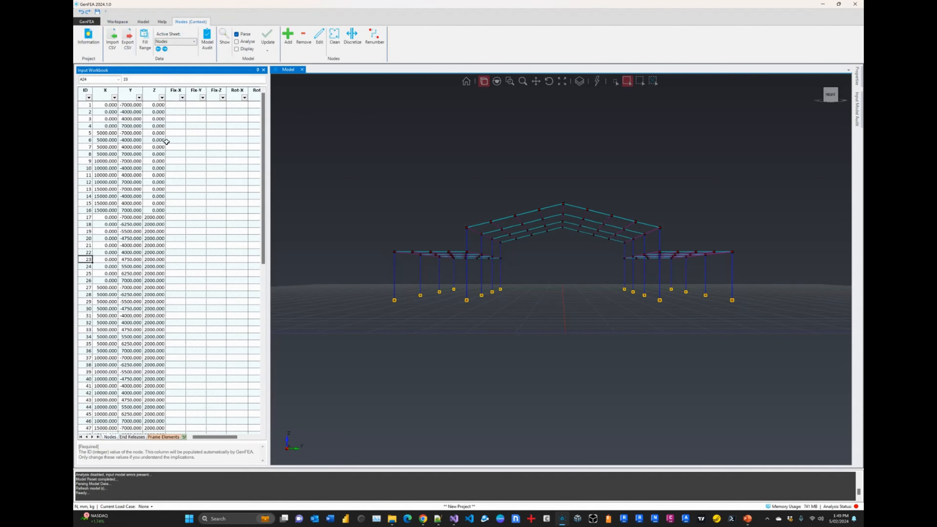
Edit the selected base nodes to fix translation X, Y, Z and rotation X, Y, Z, and apply the restraints.
{"action": "left_click", "coordinate": [319, 40]}
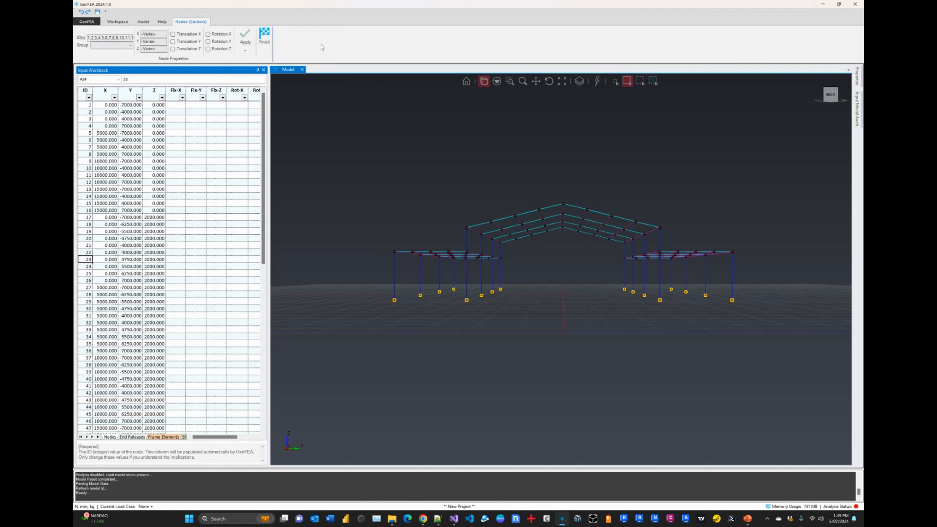
{"action": "left_click", "coordinate": [181, 34]}
{"action": "left_click", "coordinate": [182, 42]}
{"action": "left_click", "coordinate": [192, 49]}
{"action": "left_click", "coordinate": [215, 34]}
{"action": "left_click", "coordinate": [216, 41]}
{"action": "left_click", "coordinate": [217, 49]}
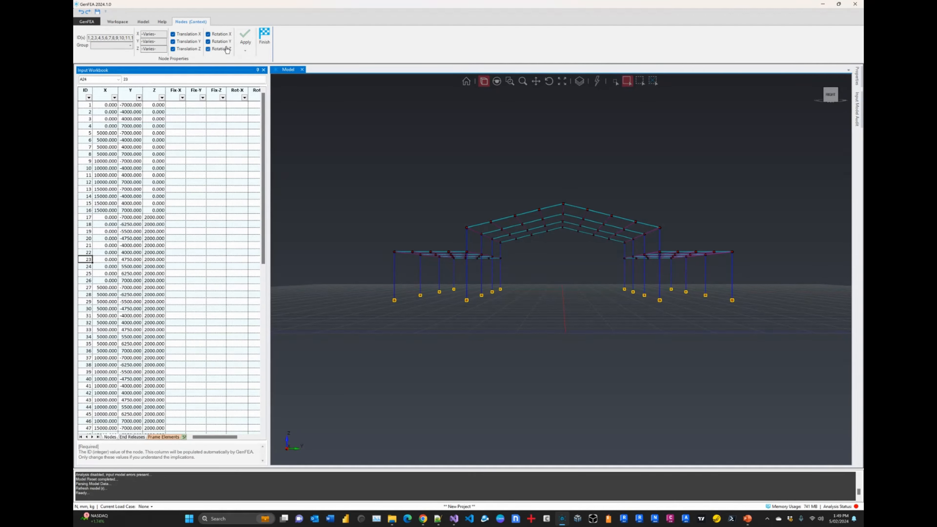
{"action": "left_click", "coordinate": [245, 36]}
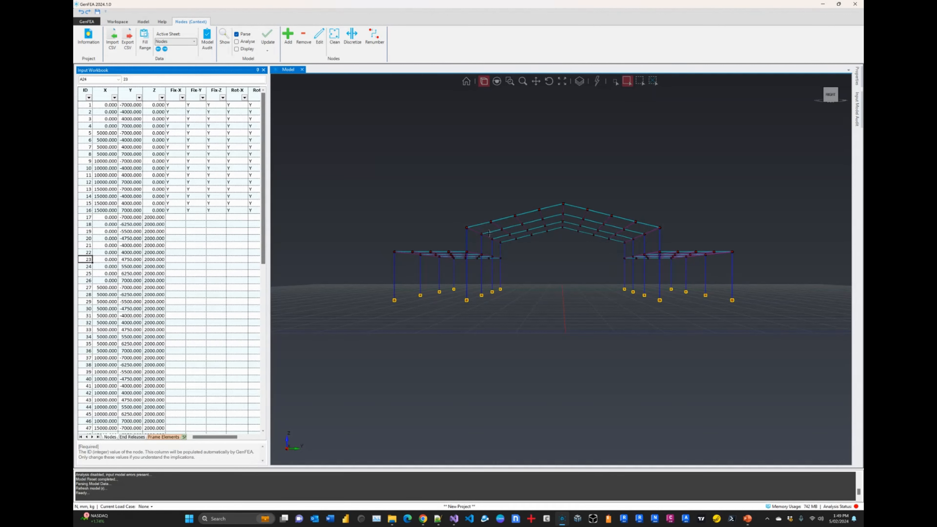
Clear the node selection, make Load Cases the active sheet and add load case LC1 with Contains Self-Weight enabled.
{"action": "left_click", "coordinate": [549, 171]}
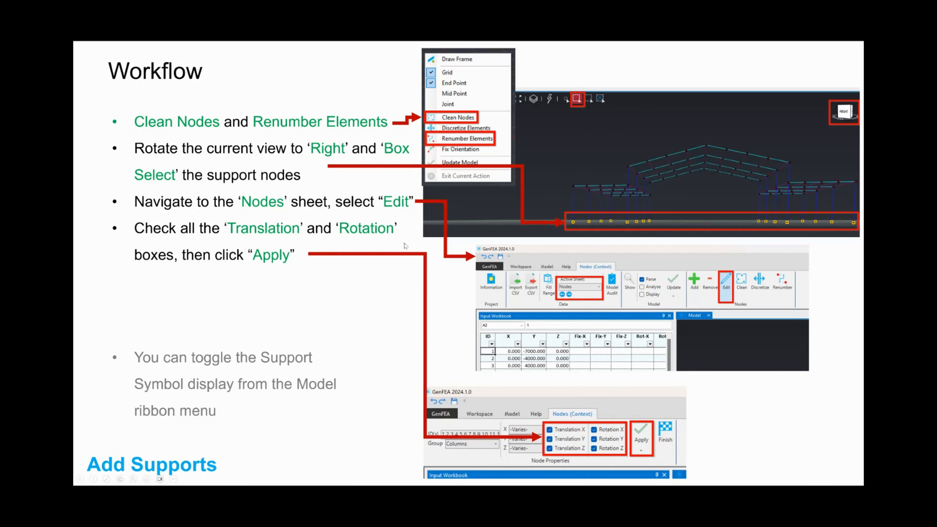
{"action": "left_click", "coordinate": [406, 246]}
{"action": "key", "text": "alt+Tab"}
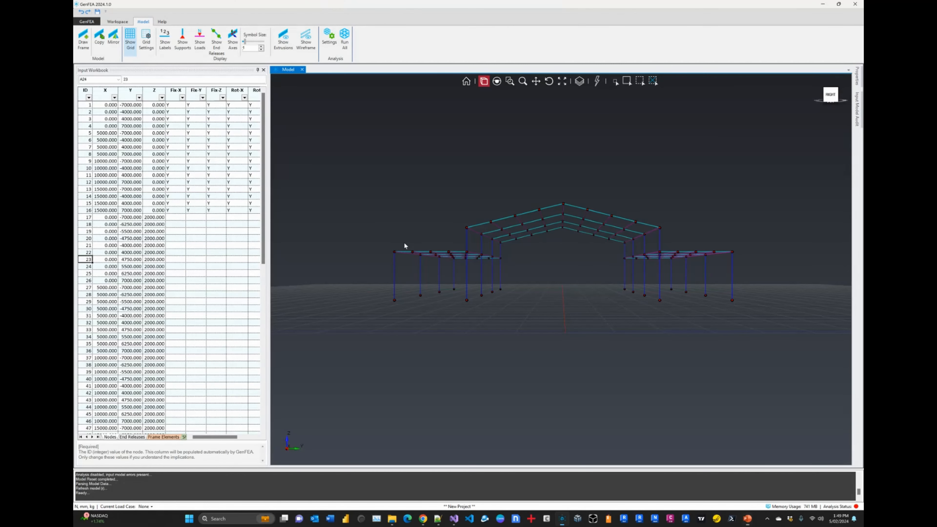
{"action": "left_click", "coordinate": [154, 134]}
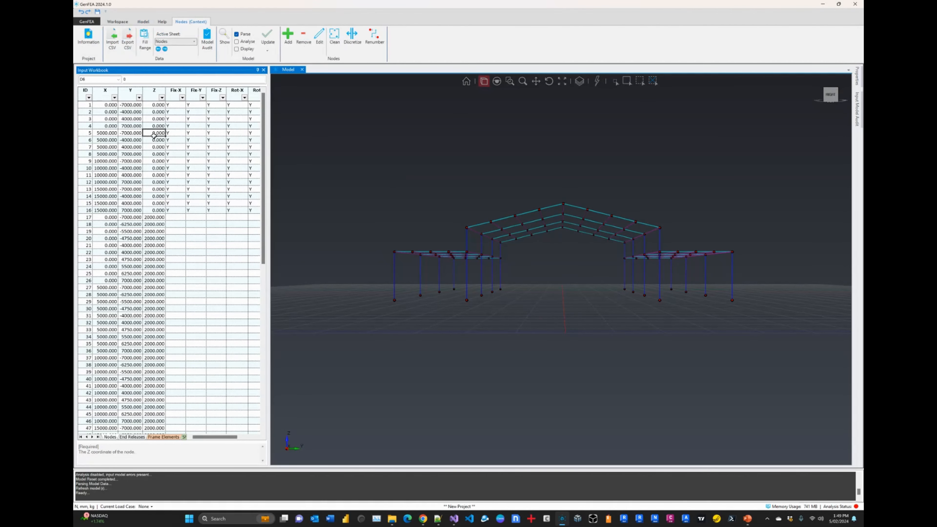
{"action": "left_click", "coordinate": [194, 44]}
{"action": "left_click", "coordinate": [180, 111]}
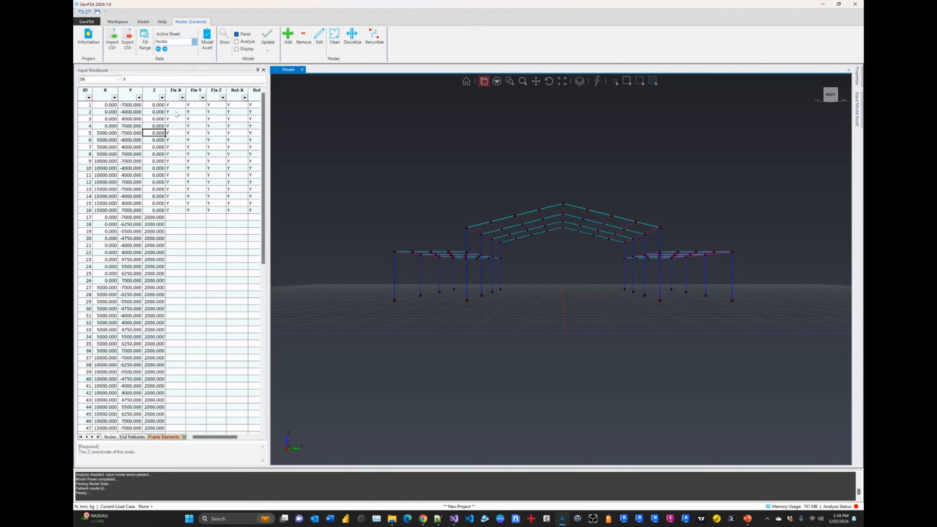
{"action": "left_click", "coordinate": [288, 43]}
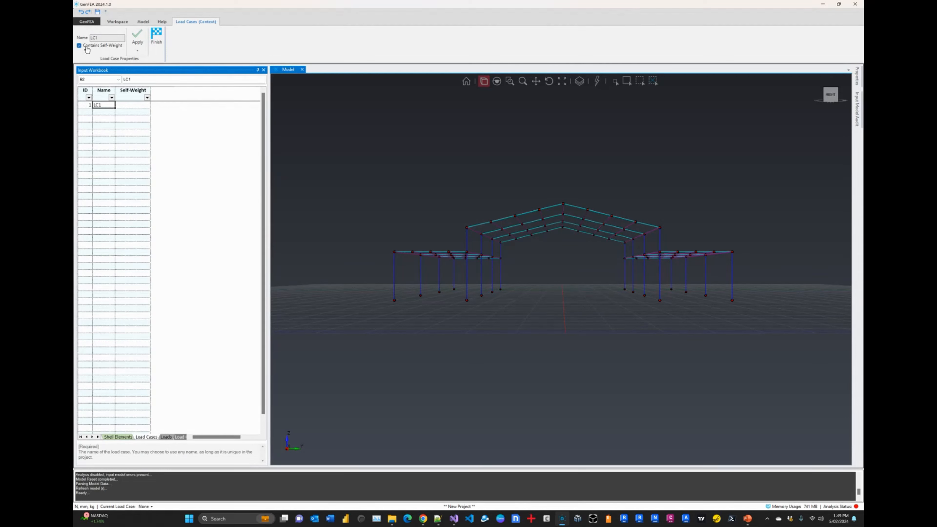
{"action": "left_click", "coordinate": [138, 36]}
{"action": "left_click", "coordinate": [431, 250]}
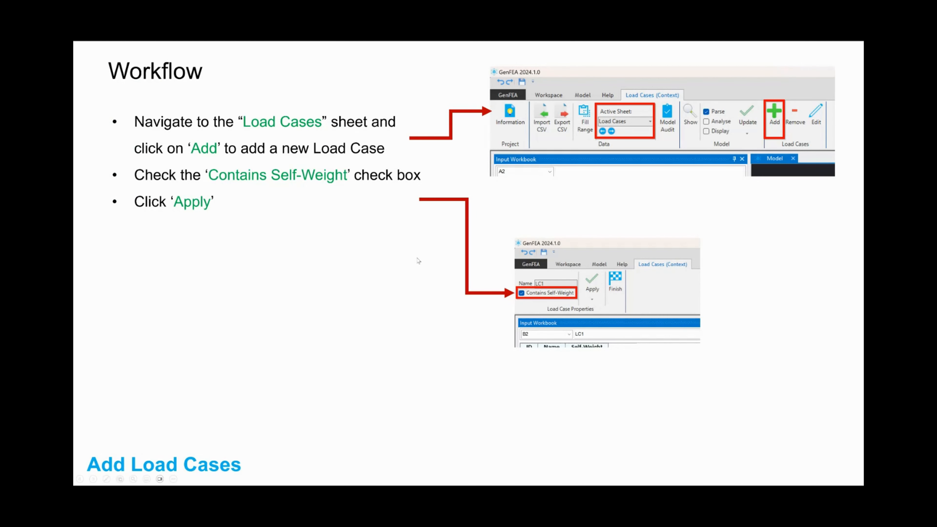
{"action": "left_click", "coordinate": [418, 261]}
{"action": "left_click", "coordinate": [418, 260]}
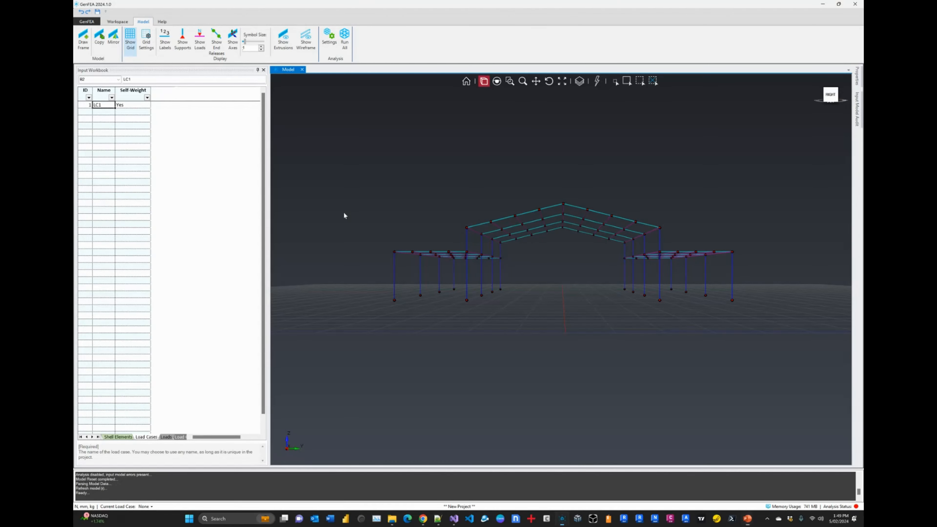
Select all the purlins across the three bays from the Front view using crossing selection windows.
{"action": "middle_click_drag", "start_coordinate": [452, 261], "coordinate": [599, 239]}
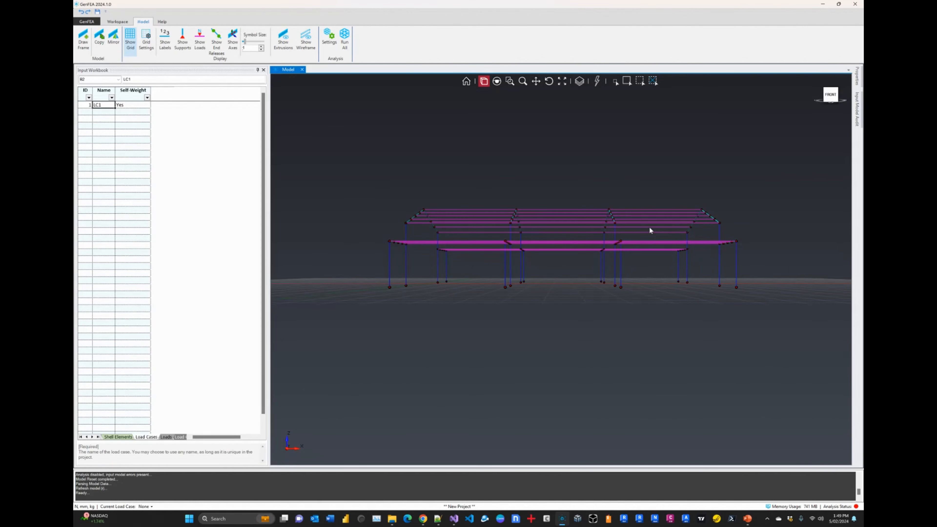
{"action": "scroll", "coordinate": [650, 229], "scroll_direction": "up", "scroll_amount": 2}
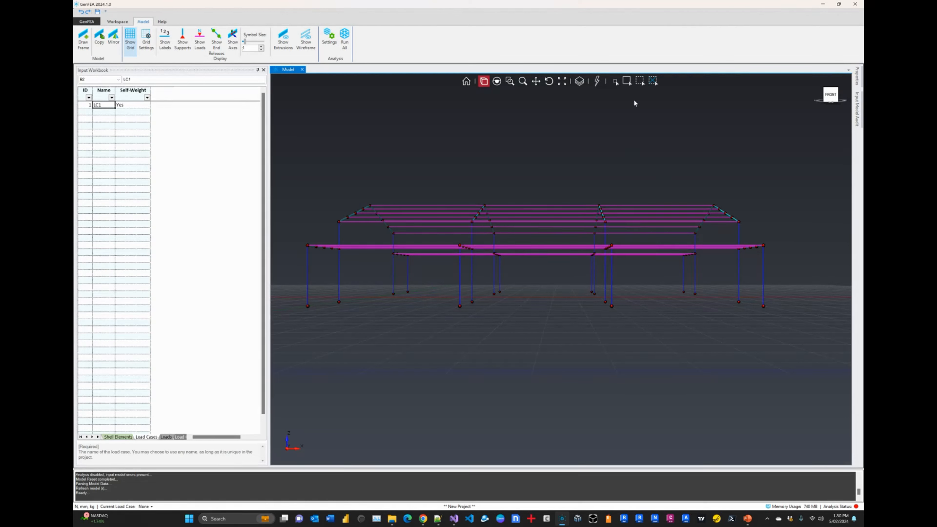
{"action": "left_click", "coordinate": [640, 81]}
{"action": "left_click_drag", "start_coordinate": [660, 272], "coordinate": [648, 180]}
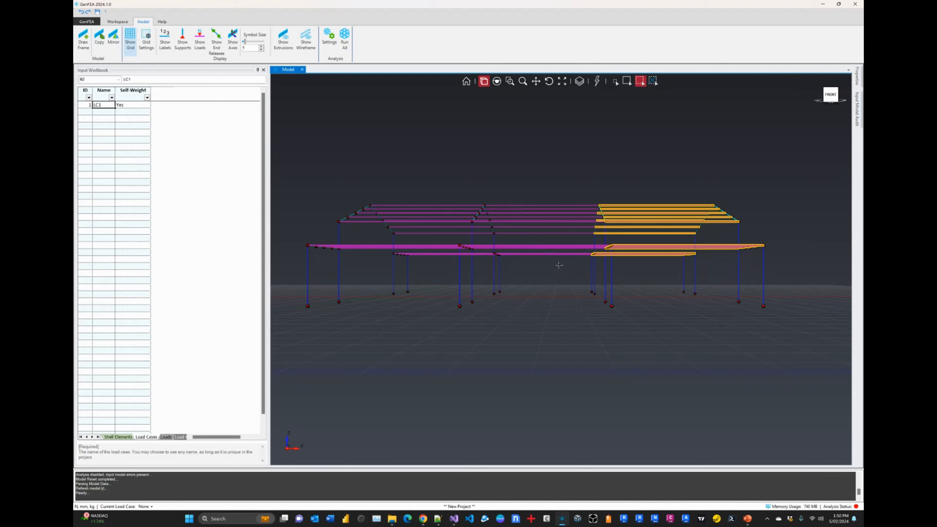
{"action": "left_click_drag", "start_coordinate": [559, 265], "coordinate": [537, 195]}
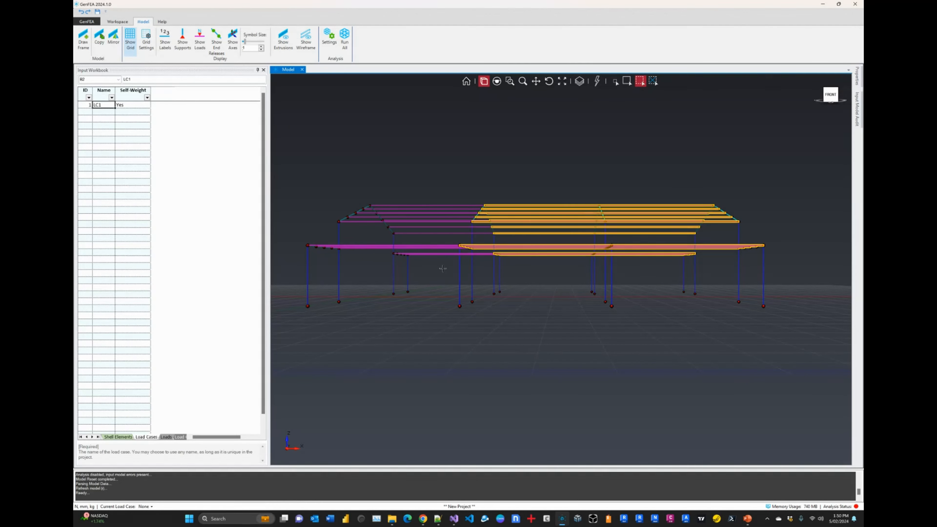
{"action": "left_click_drag", "start_coordinate": [445, 269], "coordinate": [422, 192]}
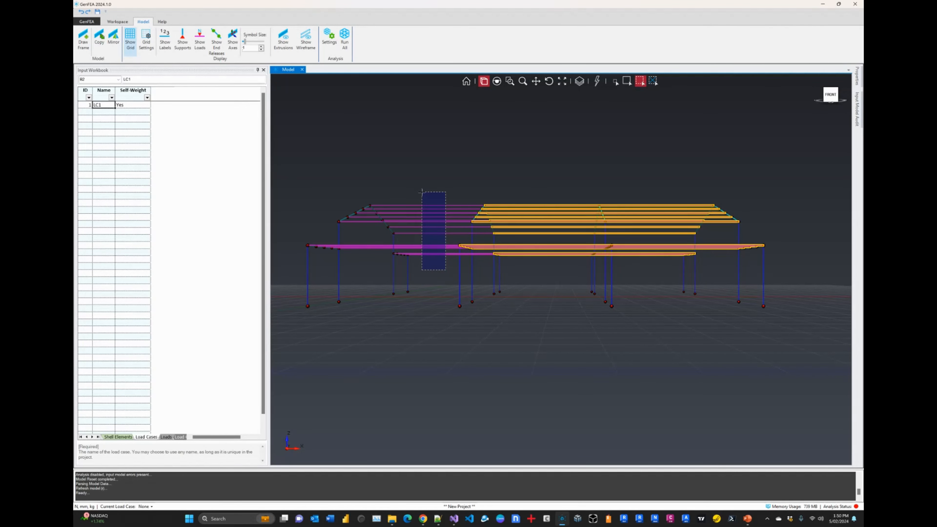
{"action": "left_click_drag", "start_coordinate": [376, 246], "coordinate": [406, 248]}
{"action": "right_click_drag", "start_coordinate": [548, 285], "coordinate": [507, 303]}
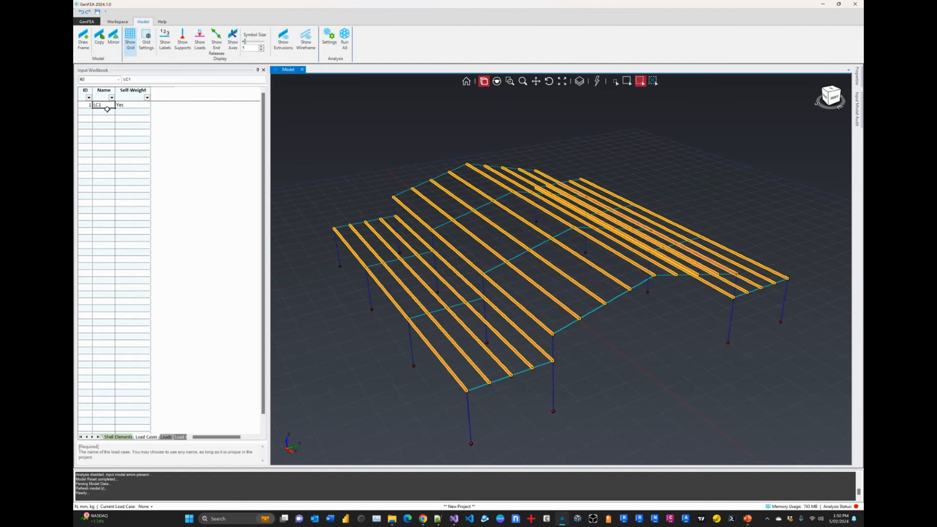
Make Loads the active sheet and apply a line load with FZ -0.3 in load case LC1 to the selected purlins.
{"action": "left_click", "coordinate": [105, 107]}
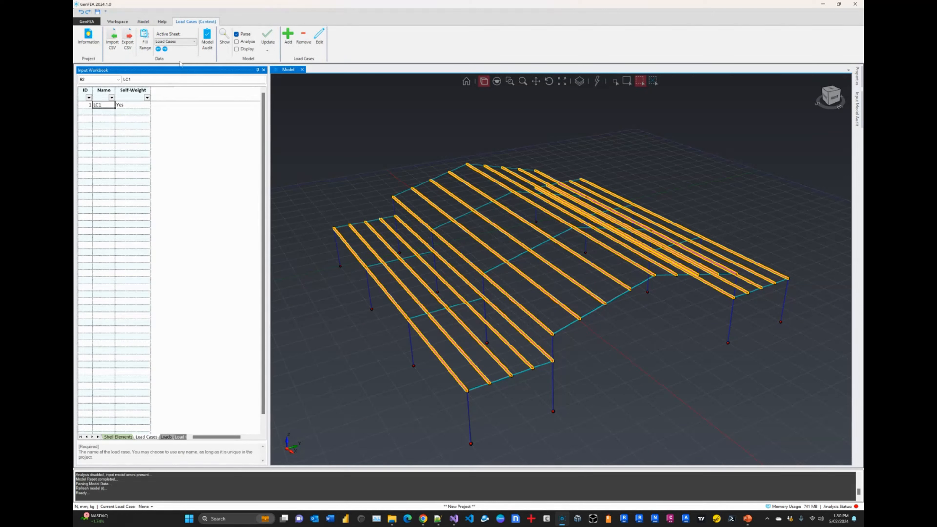
{"action": "left_click", "coordinate": [194, 41]}
{"action": "left_click", "coordinate": [175, 130]}
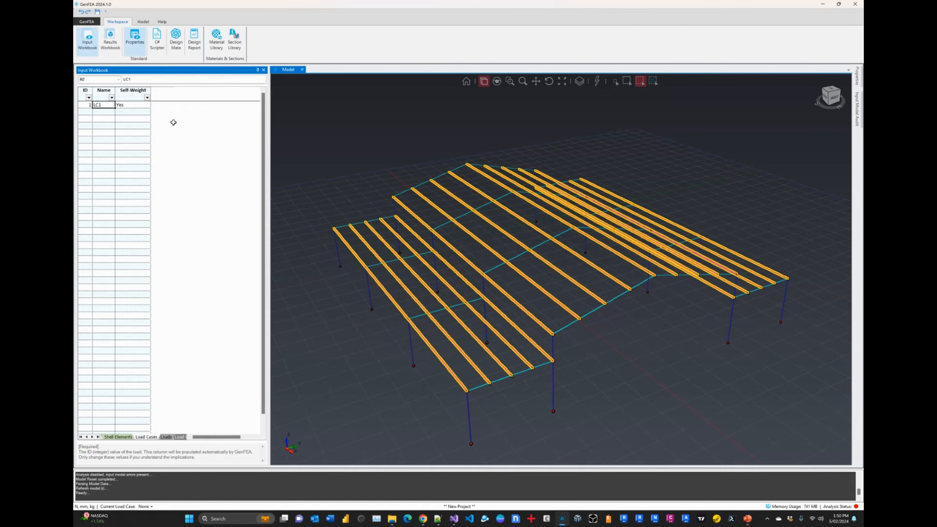
{"action": "left_click", "coordinate": [291, 50]}
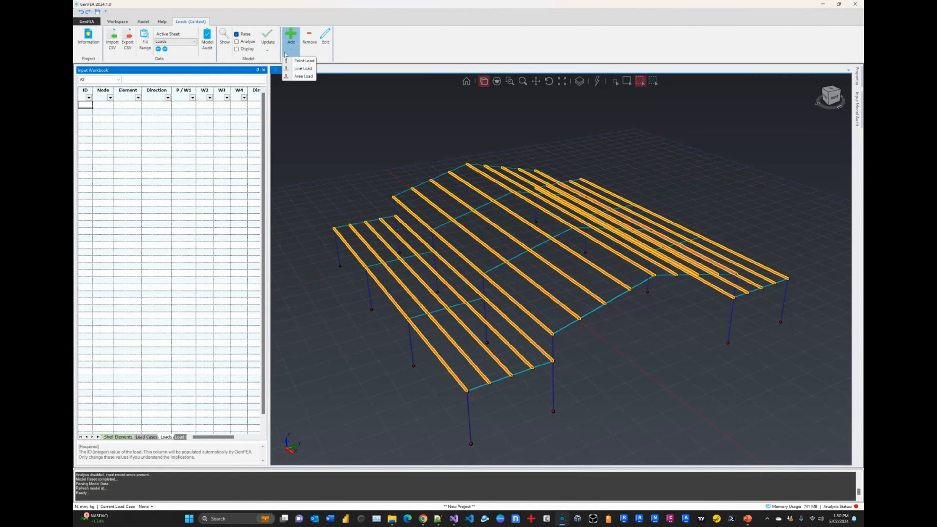
{"action": "left_click", "coordinate": [301, 69]}
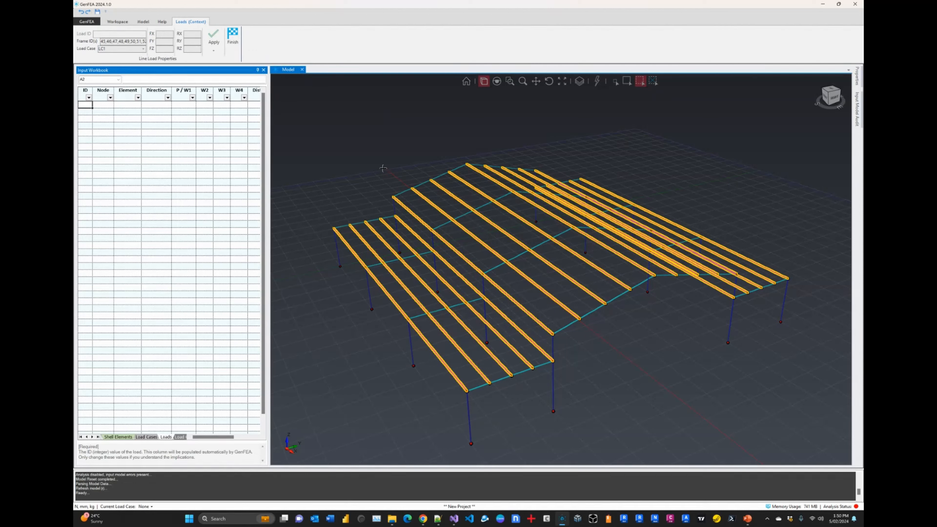
{"action": "left_click", "coordinate": [164, 49]}
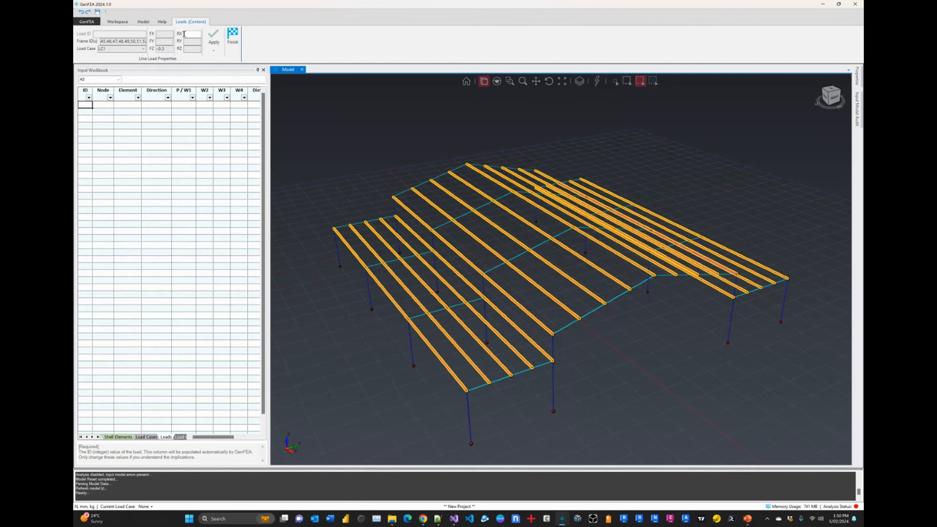
{"action": "left_click", "coordinate": [214, 37]}
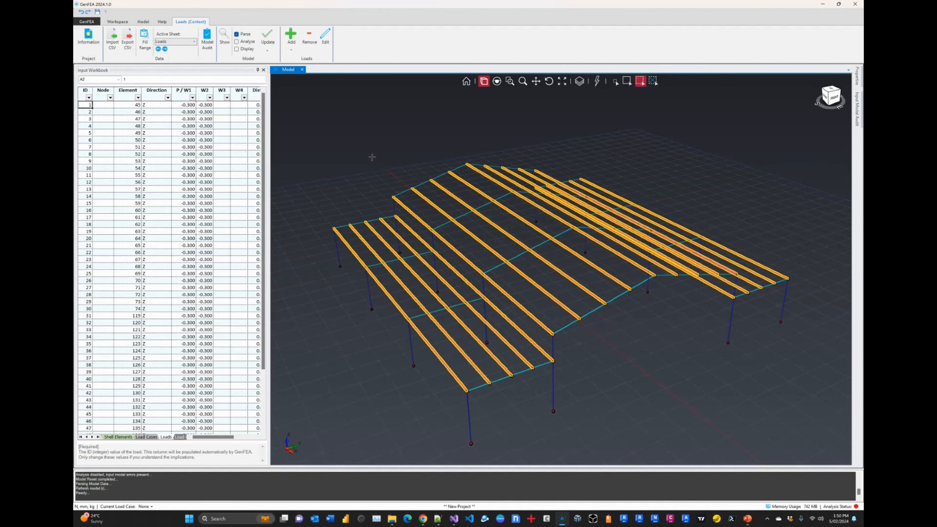
{"action": "left_click", "coordinate": [372, 158]}
{"action": "scroll", "coordinate": [509, 200], "scroll_direction": "down", "scroll_amount": 3}
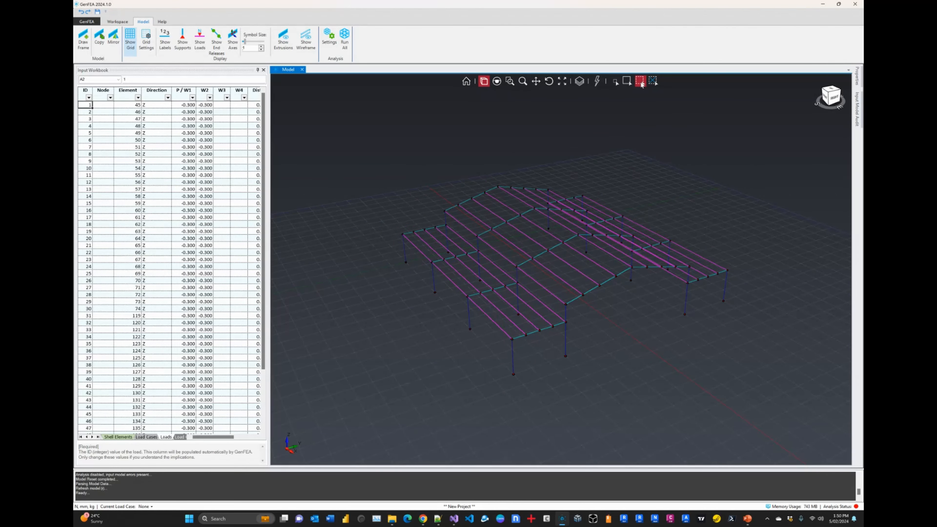
{"action": "middle_click_drag", "start_coordinate": [634, 200], "coordinate": [627, 191]}
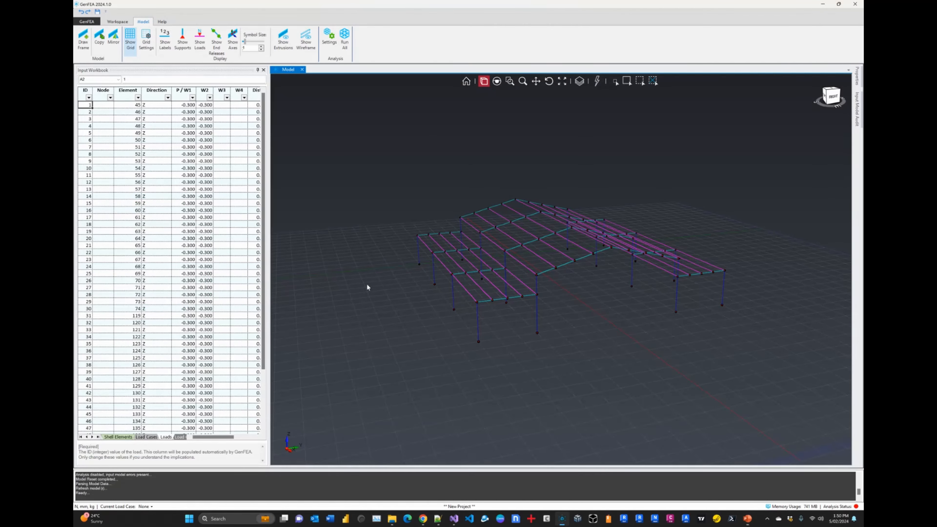
Enable the Analyse option, run all analyses on the model and show the members as extrusions.
{"action": "left_click", "coordinate": [160, 113]}
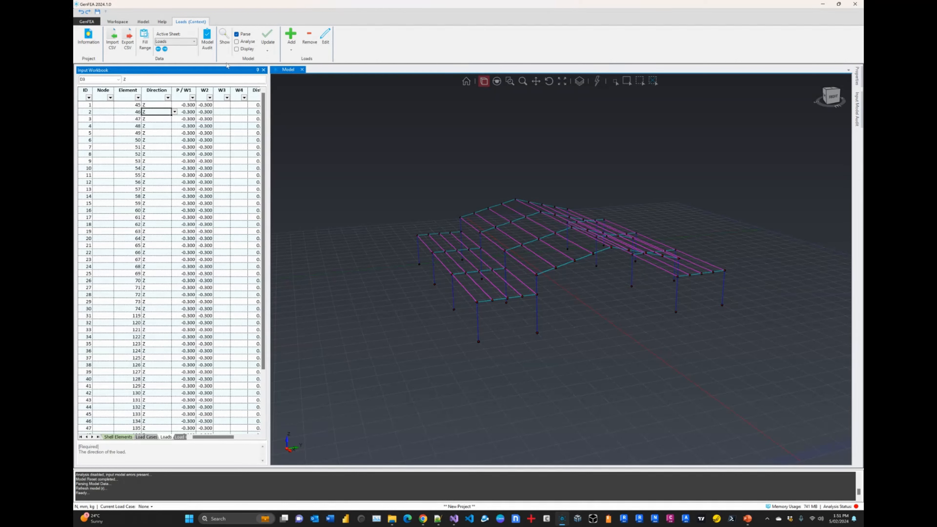
{"action": "left_click", "coordinate": [237, 42]}
{"action": "left_click", "coordinate": [415, 163]}
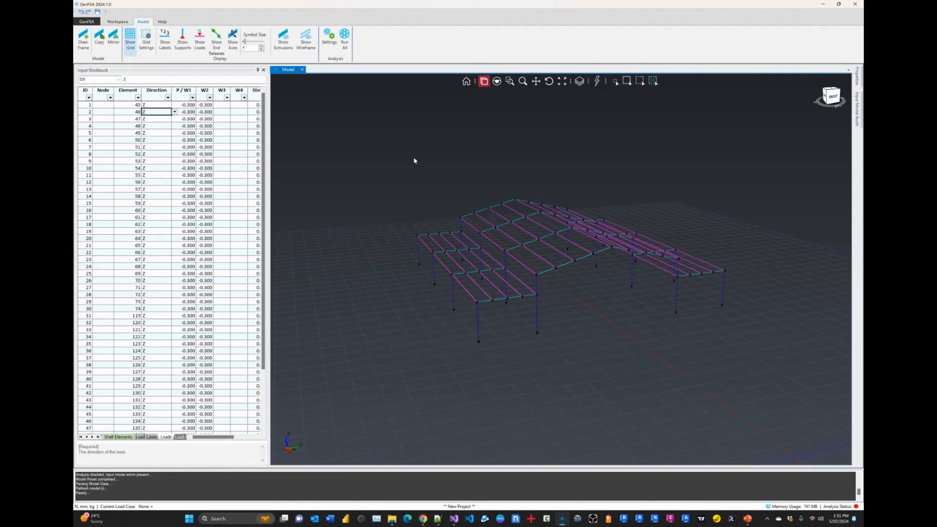
{"action": "left_click", "coordinate": [345, 39]}
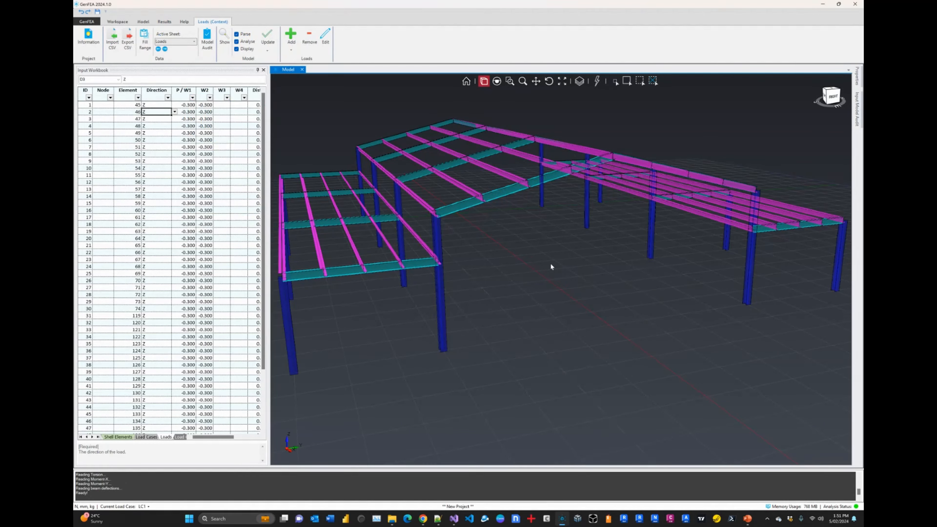
Examine the extruded columns, rafters and purlins of the analysed frame from several distances and angles.
{"action": "scroll", "coordinate": [551, 263], "scroll_direction": "down", "scroll_amount": 4}
{"action": "scroll", "coordinate": [537, 237], "scroll_direction": "up", "scroll_amount": 4}
{"action": "middle_click_drag", "start_coordinate": [549, 257], "coordinate": [548, 259]}
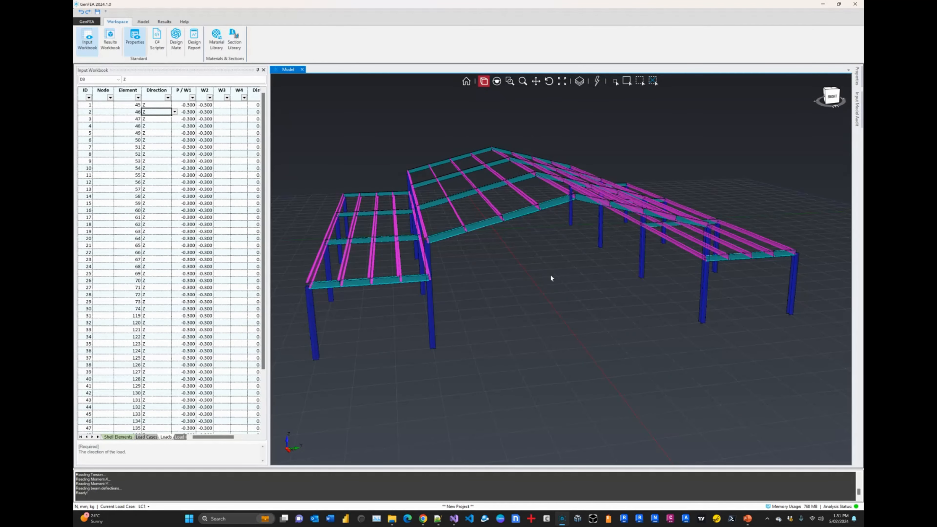
{"action": "scroll", "coordinate": [550, 274], "scroll_direction": "down", "scroll_amount": 2}
{"action": "scroll", "coordinate": [546, 266], "scroll_direction": "up", "scroll_amount": 2}
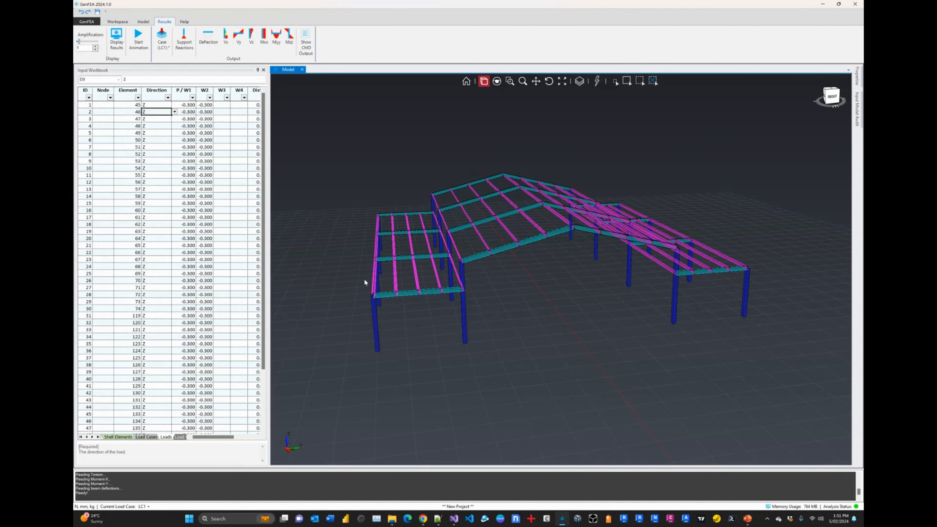
{"action": "scroll", "coordinate": [556, 242], "scroll_direction": "up", "scroll_amount": 5}
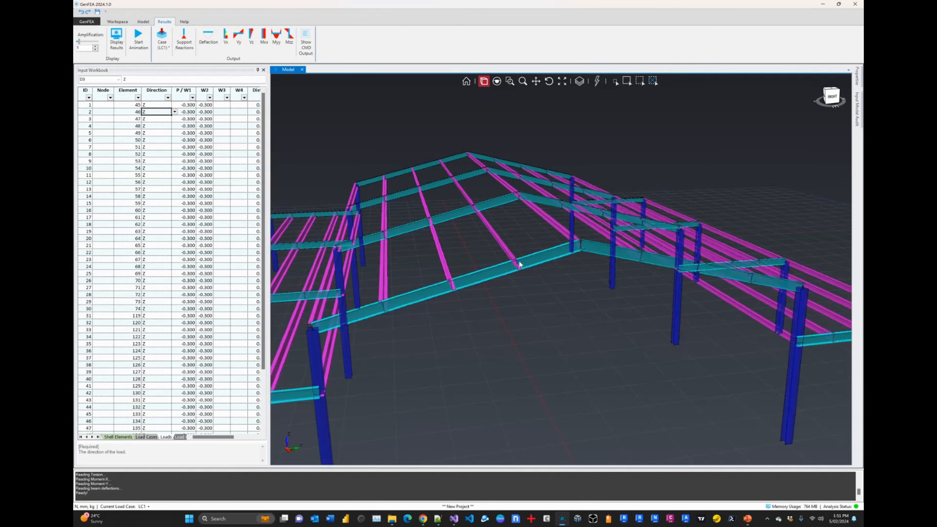
{"action": "scroll", "coordinate": [520, 271], "scroll_direction": "down", "scroll_amount": 3}
{"action": "middle_click_drag", "start_coordinate": [521, 277], "coordinate": [538, 292]}
{"action": "scroll", "coordinate": [533, 271], "scroll_direction": "down", "scroll_amount": 6}
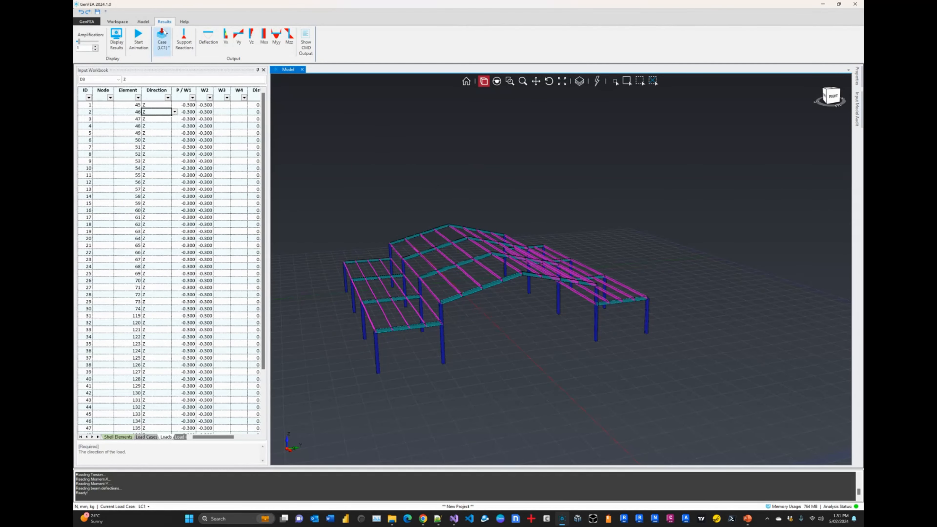
Show the frame's deflection results, animate the deflected shape and stop the animation.
{"action": "left_click", "coordinate": [143, 21]}
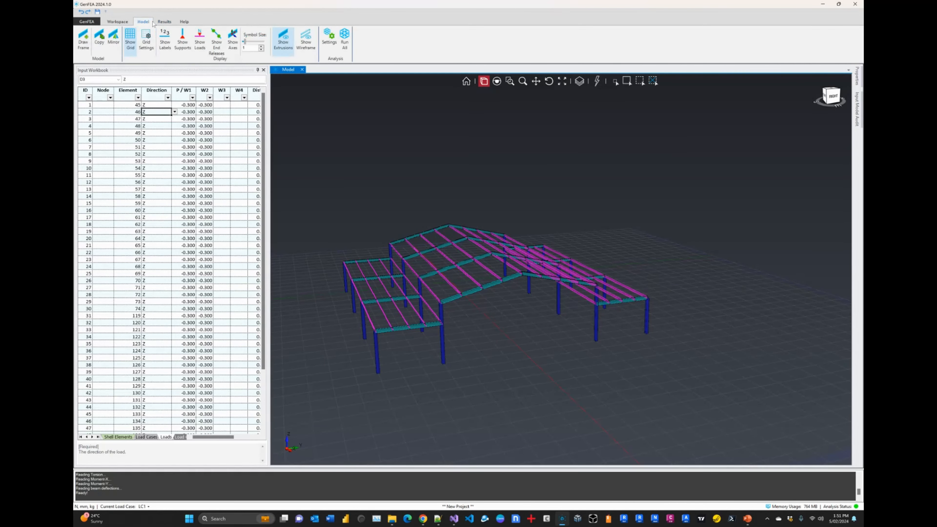
{"action": "left_click", "coordinate": [165, 22]}
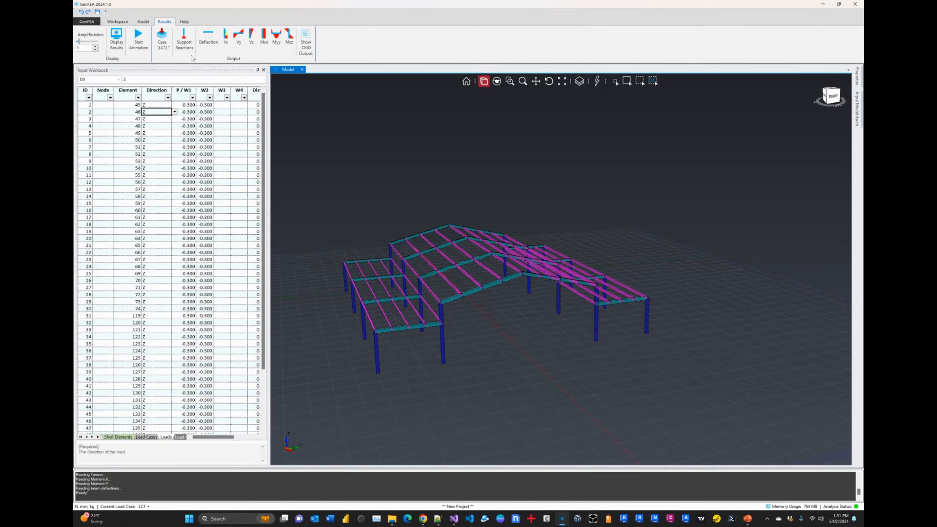
{"action": "left_click", "coordinate": [208, 36]}
{"action": "left_click", "coordinate": [138, 39]}
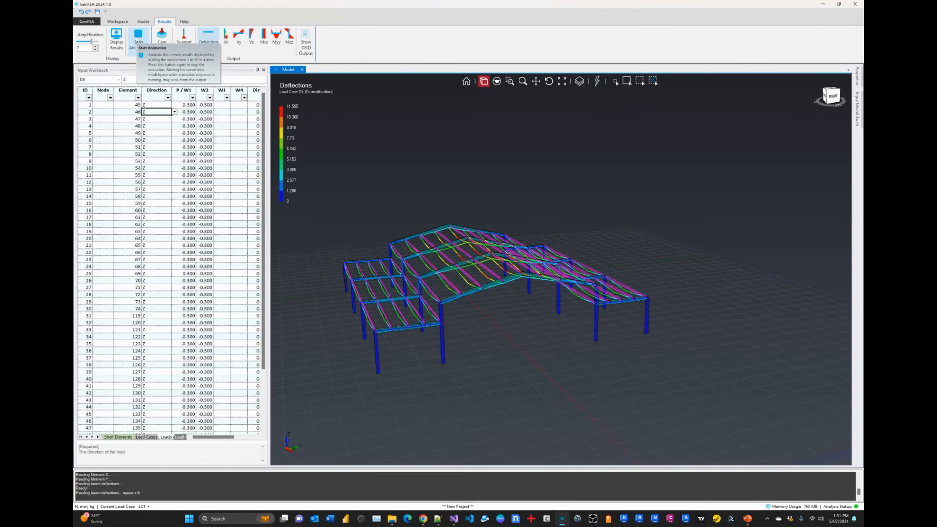
{"action": "scroll", "coordinate": [622, 197], "scroll_direction": "down", "scroll_amount": 2}
{"action": "scroll", "coordinate": [622, 197], "scroll_direction": "up", "scroll_amount": 2}
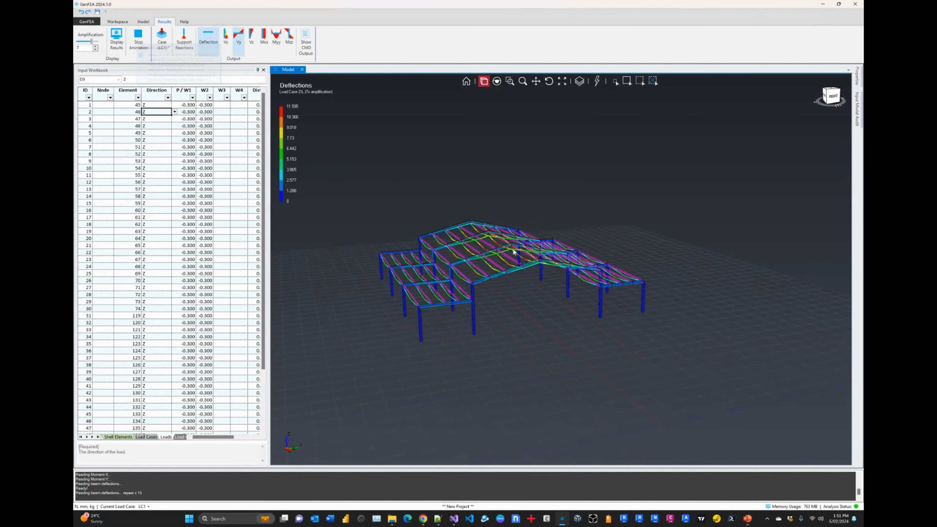
{"action": "left_click", "coordinate": [137, 43]}
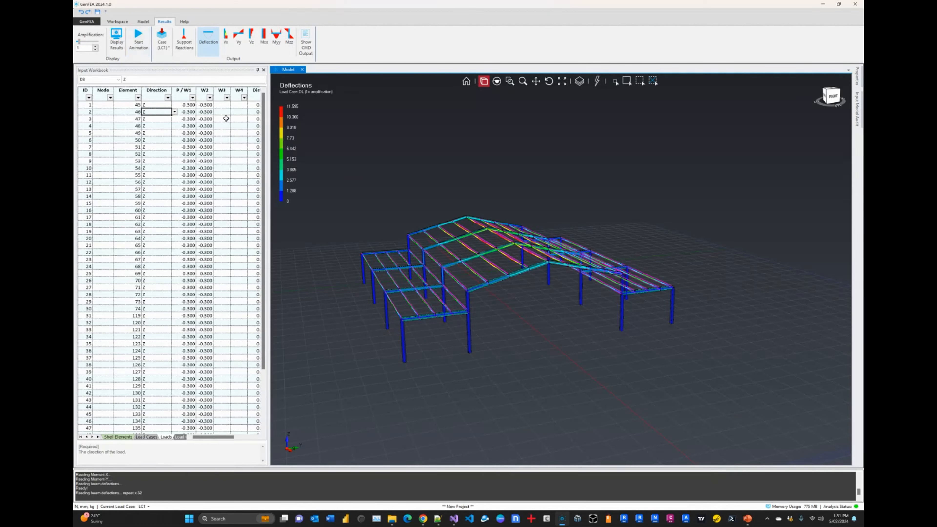
Show the axial force Vx and the shear force results Vy and Vz on the frame for case LC1.
{"action": "left_click", "coordinate": [226, 40]}
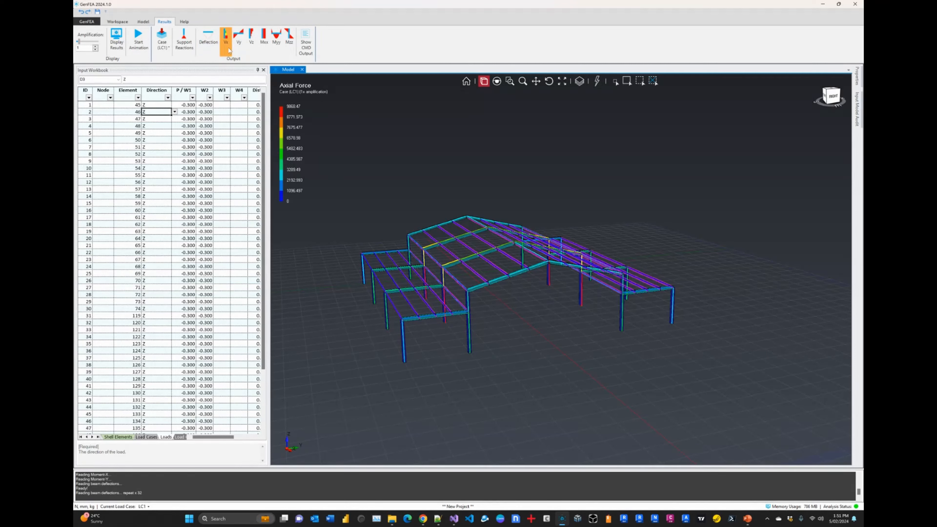
{"action": "left_click", "coordinate": [238, 40]}
{"action": "left_click", "coordinate": [250, 40]}
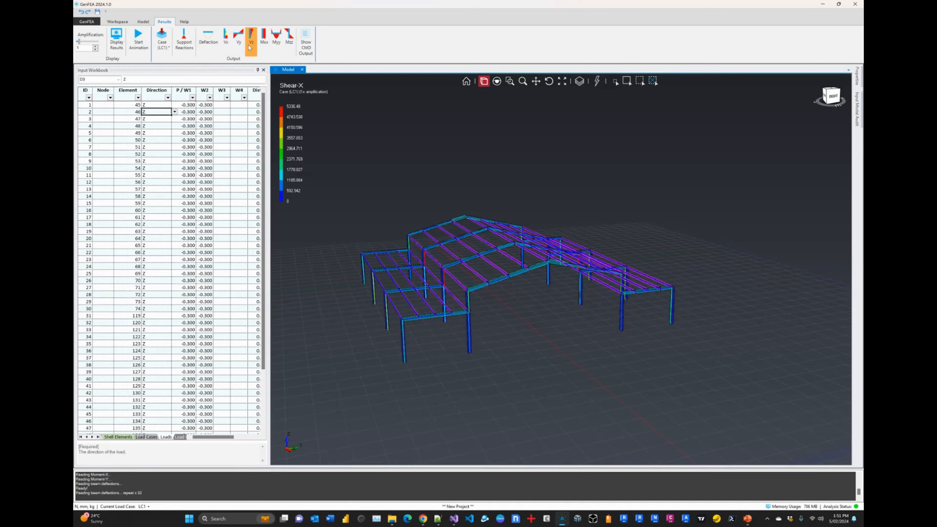
Show the moment results Mxx, Myy and Mzz on the frame and raise the Mzz diagram amplification to 4.
{"action": "left_click", "coordinate": [263, 39]}
{"action": "left_click", "coordinate": [276, 40]}
{"action": "left_click", "coordinate": [289, 44]}
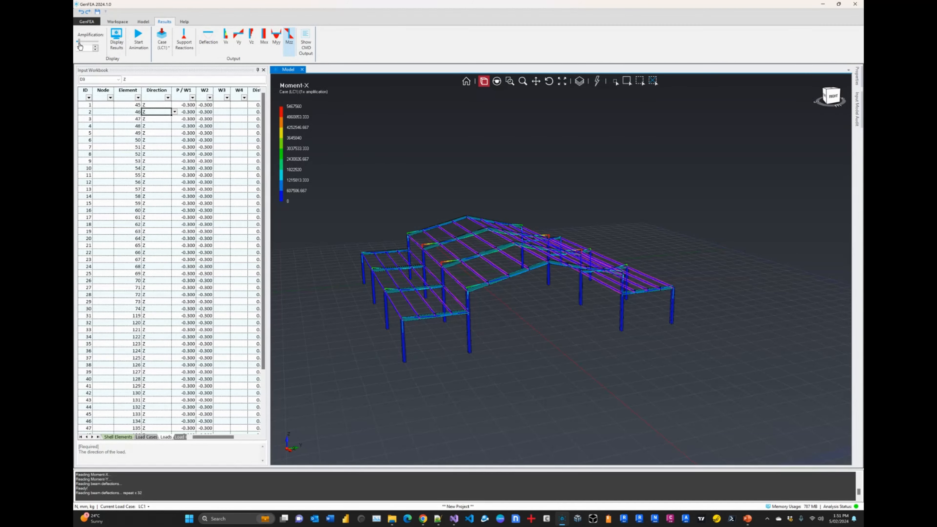
{"action": "left_click_drag", "start_coordinate": [80, 46], "coordinate": [84, 45]}
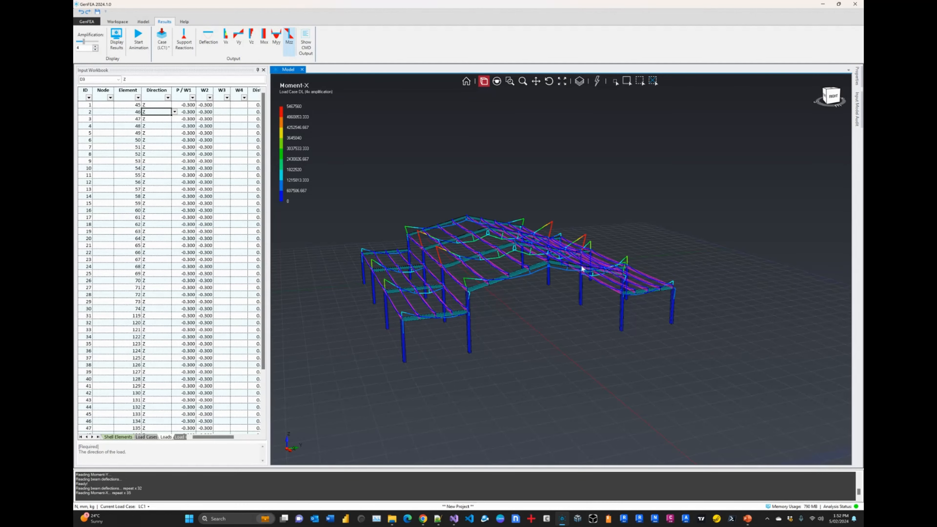
Show the deflections with support reactions limited to the Z direction and increase the deflection amplification.
{"action": "left_click", "coordinate": [208, 37]}
{"action": "left_click", "coordinate": [181, 41]}
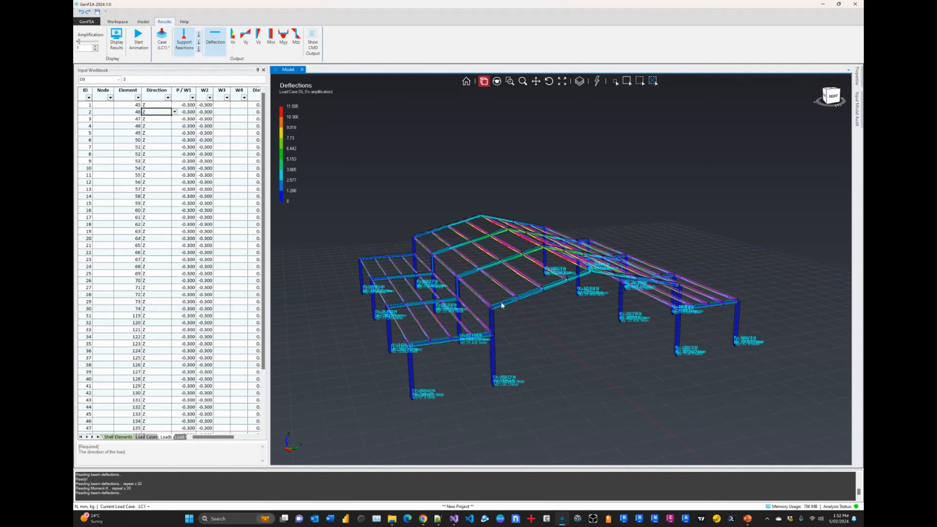
{"action": "left_click", "coordinate": [188, 40]}
{"action": "left_click", "coordinate": [189, 36]}
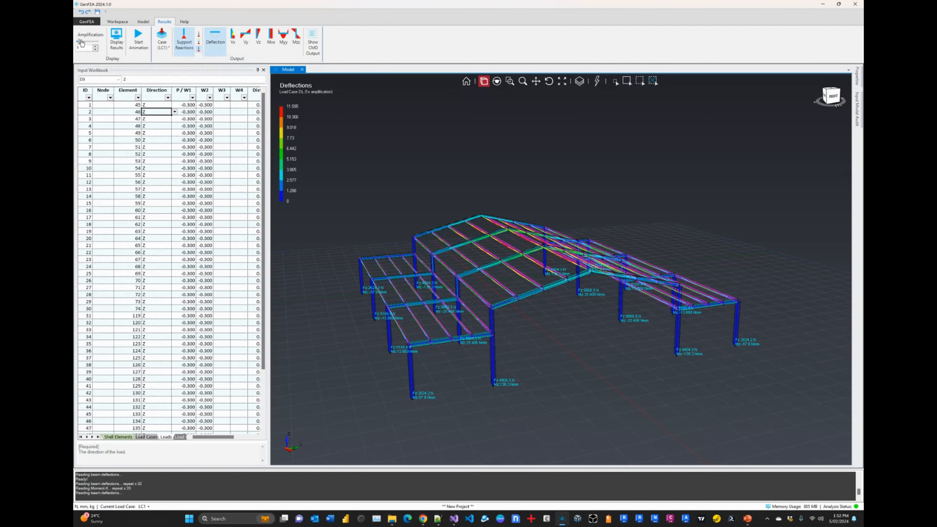
{"action": "left_click_drag", "start_coordinate": [81, 42], "coordinate": [95, 42]}
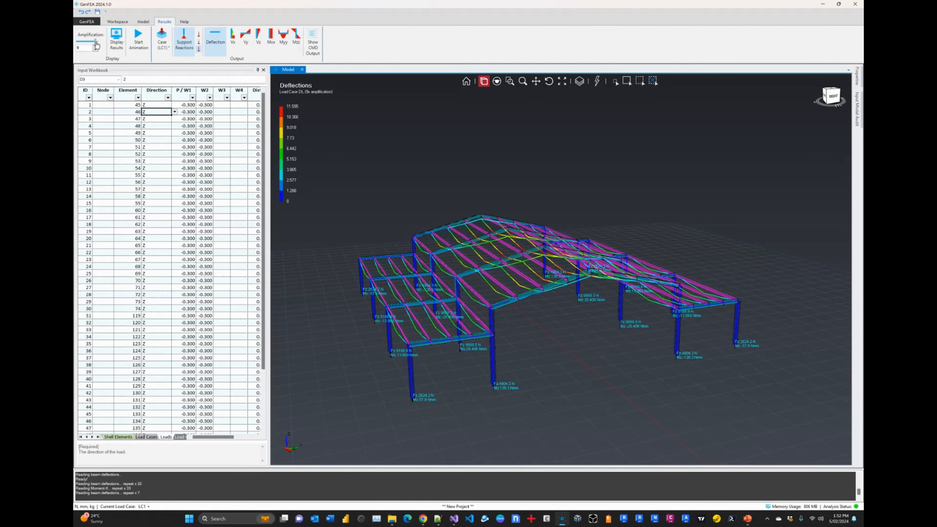
Examine the Fz and Mz support reaction arrows and labels at the column bases.
{"action": "mouse_move", "coordinate": [526, 326]}
{"action": "middle_mouse_down"}
{"action": "mouse_move", "coordinate": [541, 318]}
{"action": "mouse_move", "coordinate": [527, 329]}
{"action": "middle_mouse_up"}
{"action": "scroll", "coordinate": [618, 330], "scroll_direction": "up", "scroll_amount": 10}
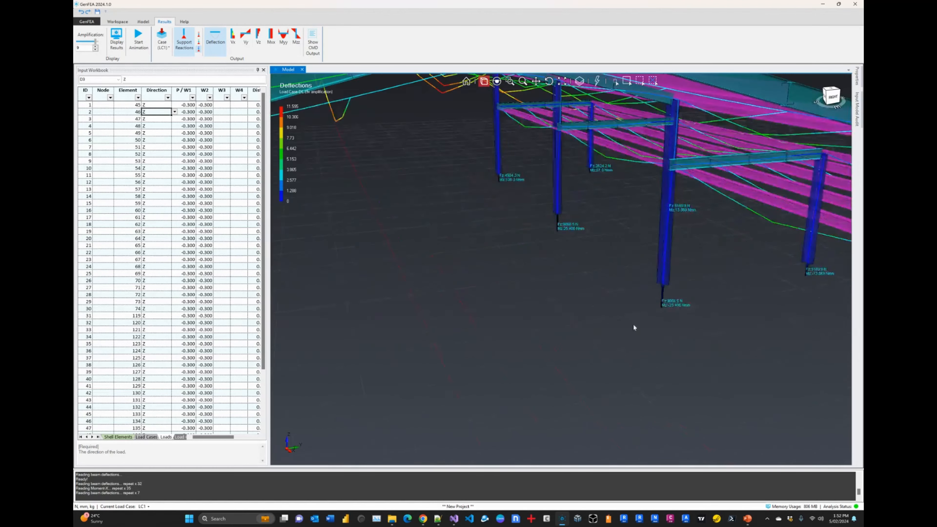
{"action": "scroll", "coordinate": [658, 292], "scroll_direction": "down", "scroll_amount": 10}
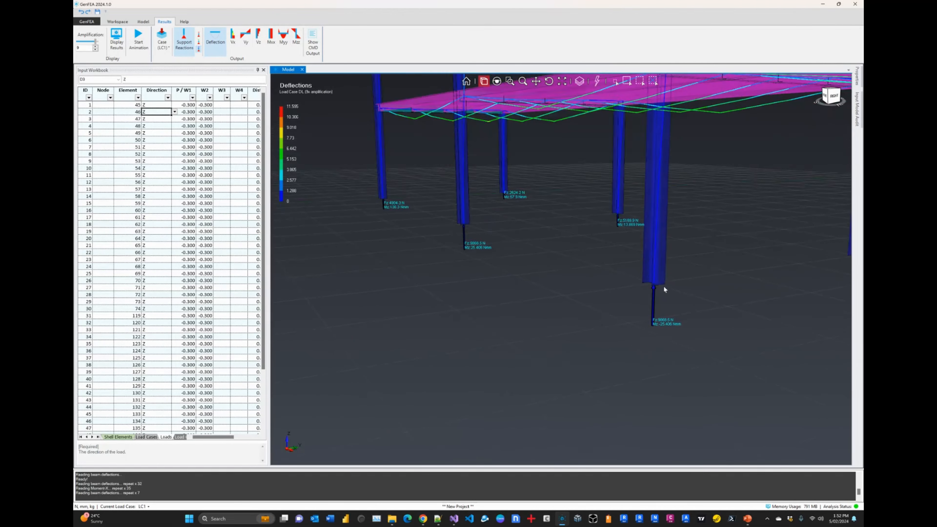
{"action": "scroll", "coordinate": [574, 228], "scroll_direction": "down", "scroll_amount": 3}
{"action": "scroll", "coordinate": [599, 256], "scroll_direction": "up", "scroll_amount": 10}
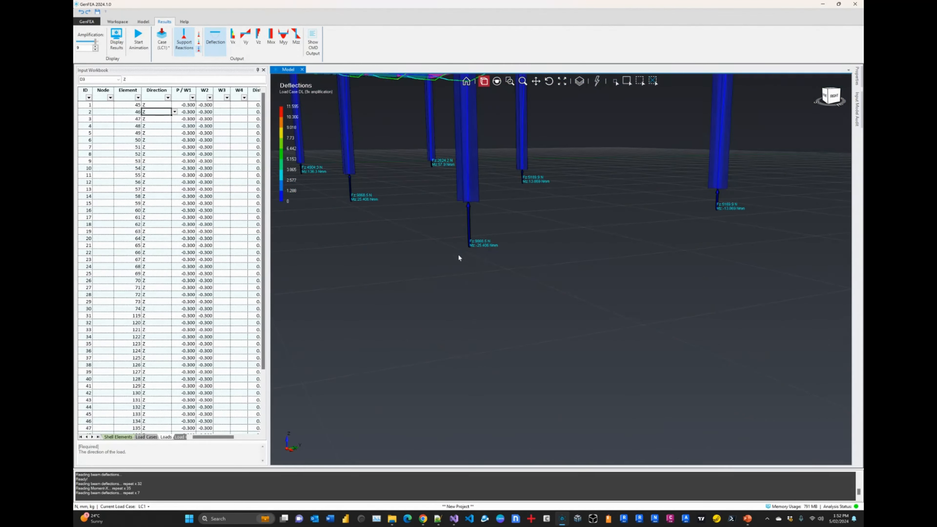
{"action": "scroll", "coordinate": [465, 228], "scroll_direction": "down", "scroll_amount": 4}
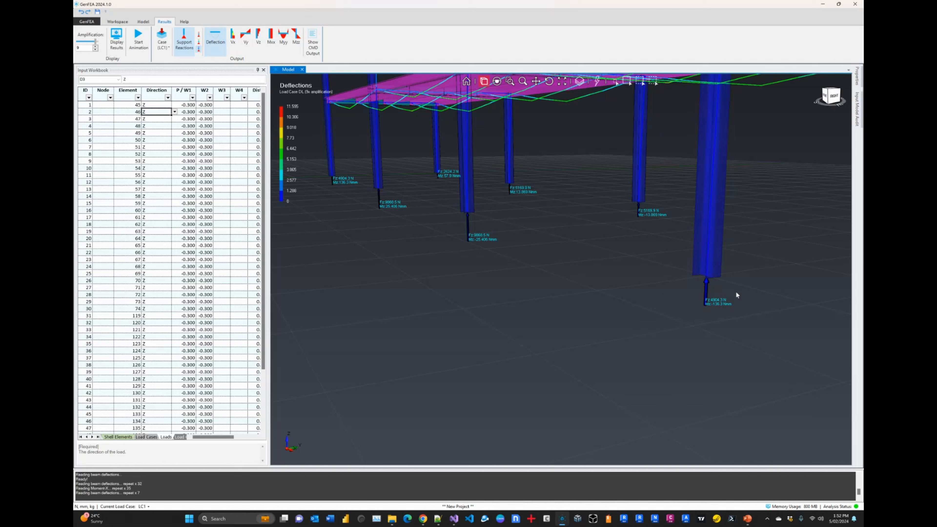
{"action": "scroll", "coordinate": [731, 293], "scroll_direction": "up", "scroll_amount": 1}
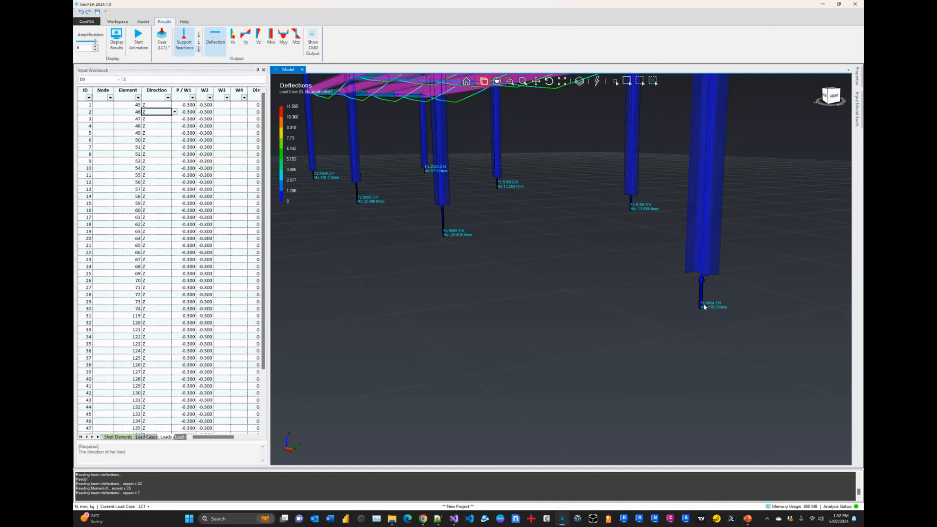
Switch the support reactions from the Z to the Y direction, then hide the support reactions.
{"action": "left_click", "coordinate": [198, 49]}
{"action": "left_click", "coordinate": [199, 51]}
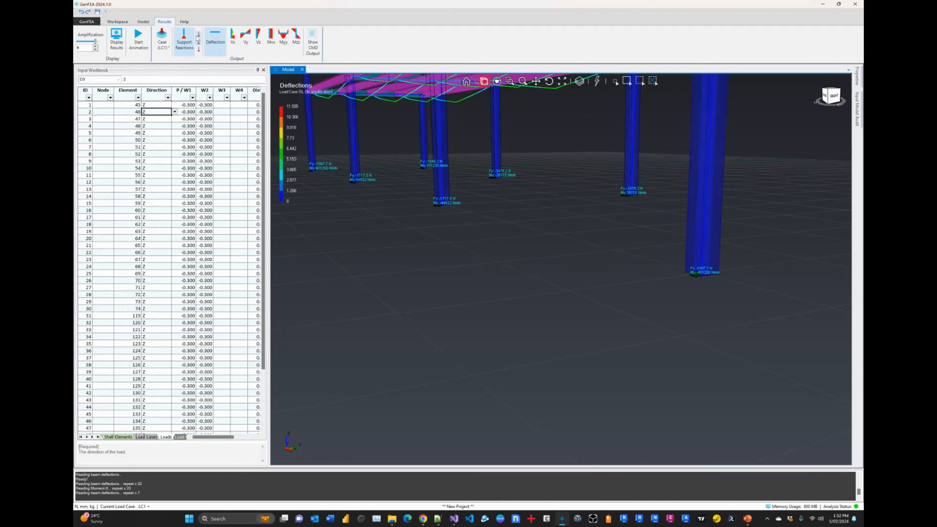
{"action": "left_click", "coordinate": [198, 43]}
{"action": "left_click", "coordinate": [187, 48]}
{"action": "left_click", "coordinate": [188, 48]}
{"action": "left_click", "coordinate": [187, 48]}
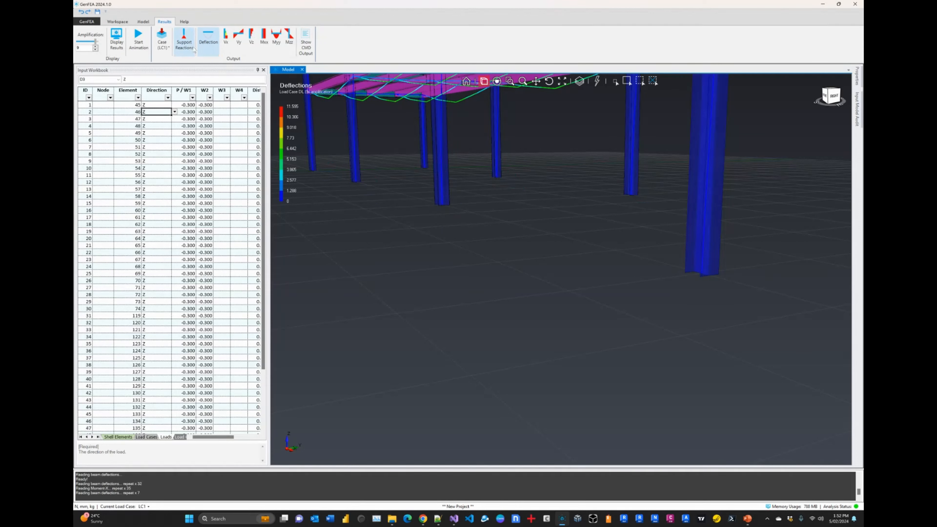
Check the available result load cases and turn off the deflection display on the whole frame.
{"action": "left_click", "coordinate": [166, 56]}
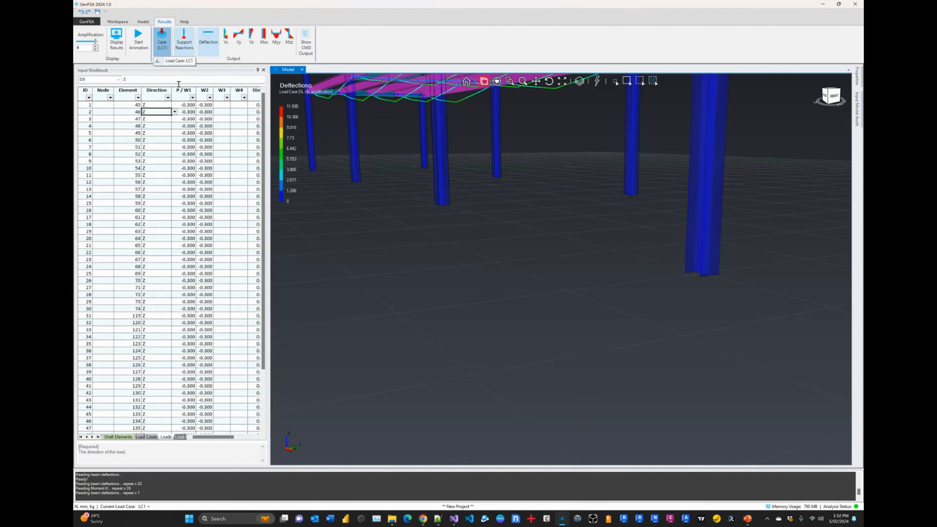
{"action": "left_click", "coordinate": [515, 307]}
{"action": "scroll", "coordinate": [608, 336], "scroll_direction": "down", "scroll_amount": 5}
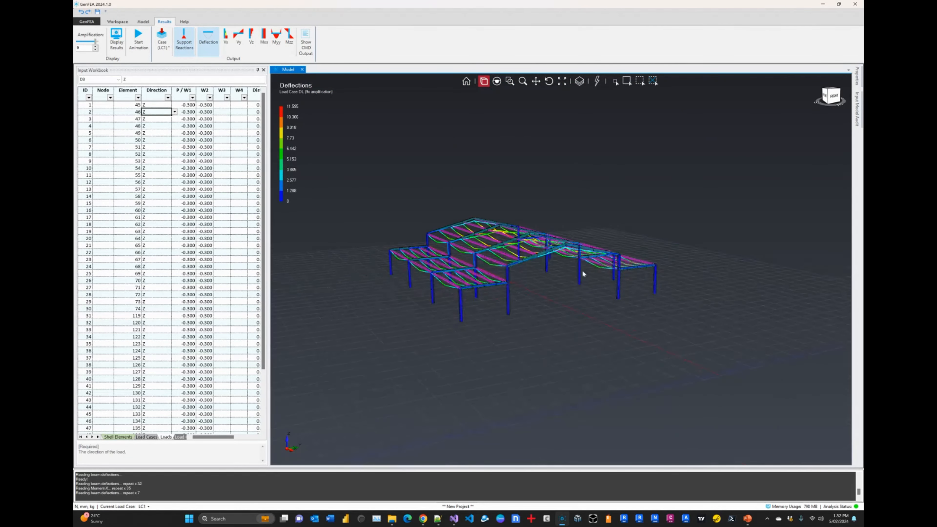
{"action": "left_click", "coordinate": [208, 39]}
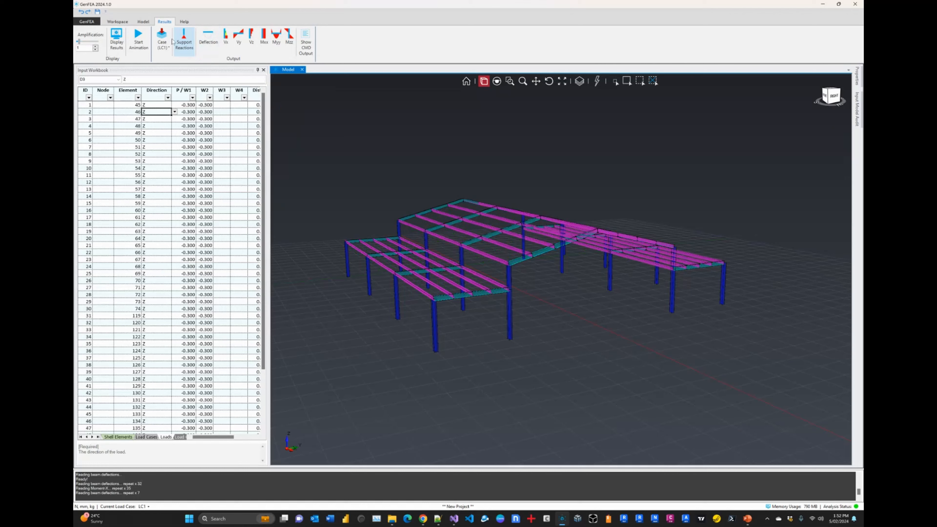
Show the support symbols on the model and inspect them closely at the column bases.
{"action": "left_click", "coordinate": [139, 21]}
{"action": "left_click", "coordinate": [182, 38]}
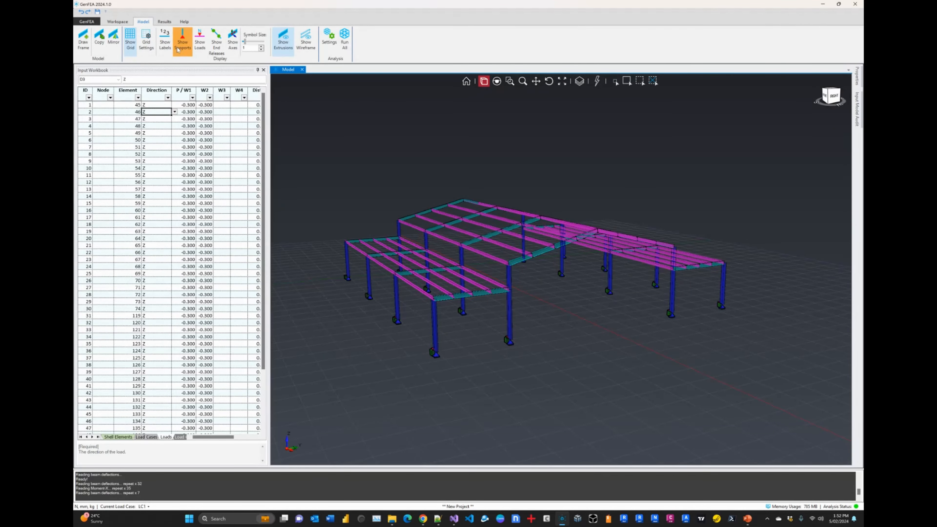
{"action": "scroll", "coordinate": [493, 358], "scroll_direction": "up", "scroll_amount": 2}
{"action": "scroll", "coordinate": [493, 357], "scroll_direction": "up", "scroll_amount": 5}
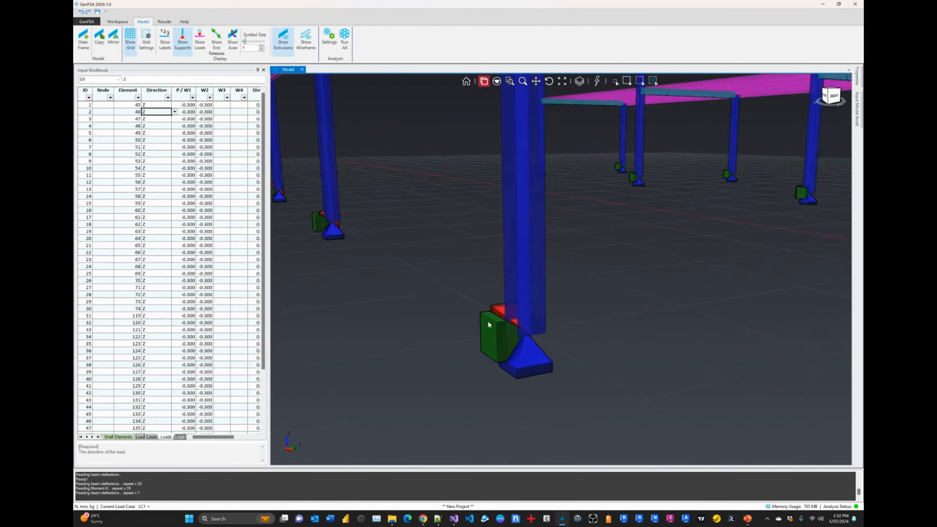
{"action": "middle_click_drag", "start_coordinate": [490, 332], "coordinate": [480, 335]}
{"action": "middle_click_drag", "start_coordinate": [589, 350], "coordinate": [633, 369]}
{"action": "scroll", "coordinate": [587, 369], "scroll_direction": "down", "scroll_amount": 5}
{"action": "scroll", "coordinate": [590, 369], "scroll_direction": "up", "scroll_amount": 6}
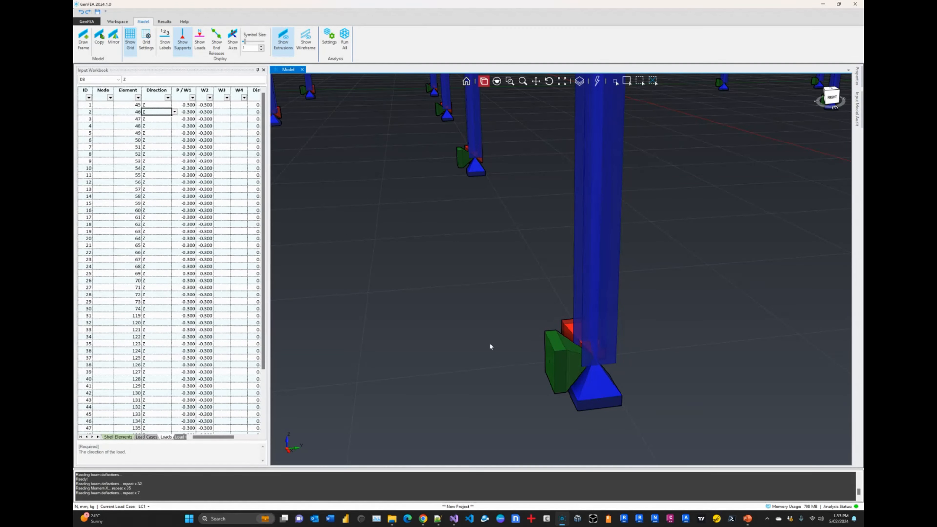
{"action": "scroll", "coordinate": [489, 342], "scroll_direction": "down", "scroll_amount": 5}
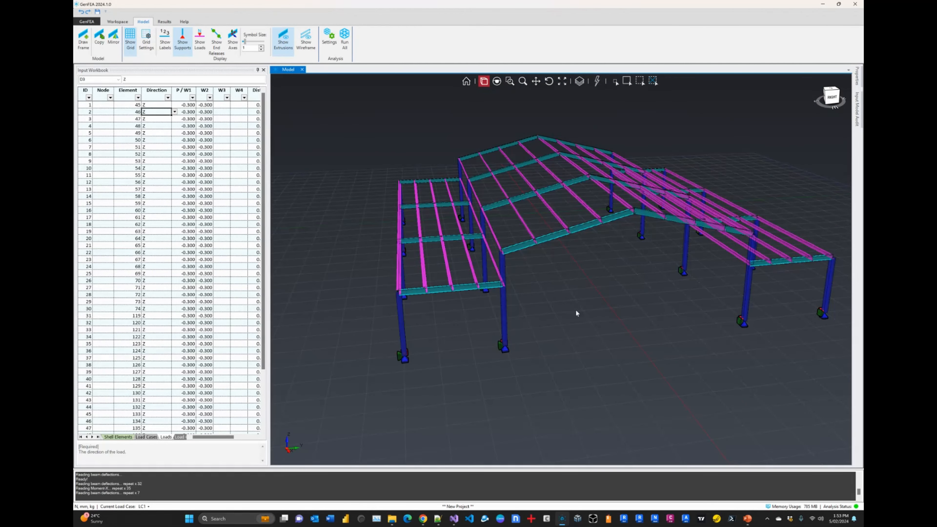
Show the applied line loads on the purlins.
{"action": "left_click", "coordinate": [199, 40]}
{"action": "middle_click_drag", "start_coordinate": [526, 347], "coordinate": [551, 347]}
{"action": "scroll", "coordinate": [604, 209], "scroll_direction": "up", "scroll_amount": 3}
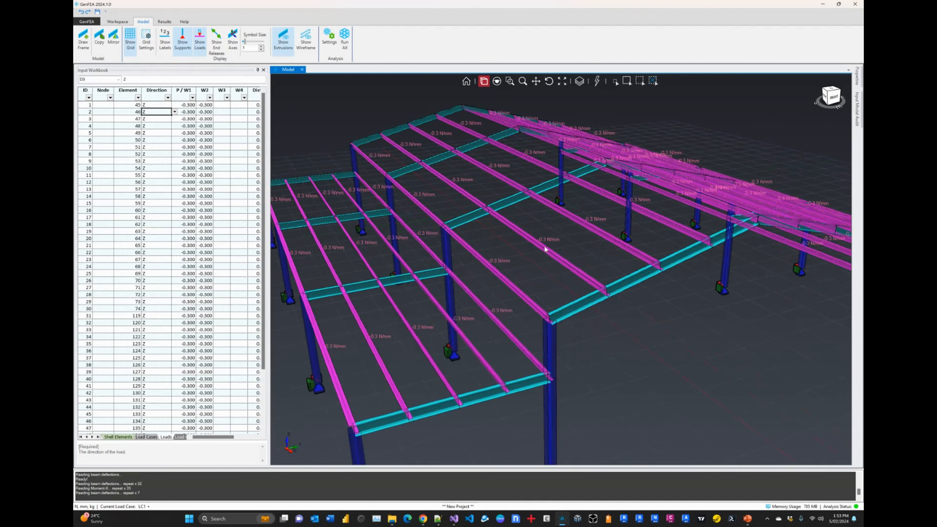
Enlarge the symbol size to 10 to inspect the load and support symbols.
{"action": "left_click", "coordinate": [262, 47]}
{"action": "left_click", "coordinate": [262, 47]}
{"action": "left_click", "coordinate": [261, 46]}
{"action": "left_click", "coordinate": [261, 46]}
{"action": "left_click", "coordinate": [261, 46]}
{"action": "left_click", "coordinate": [261, 46]}
{"action": "left_click", "coordinate": [261, 46]}
{"action": "left_click", "coordinate": [261, 46]}
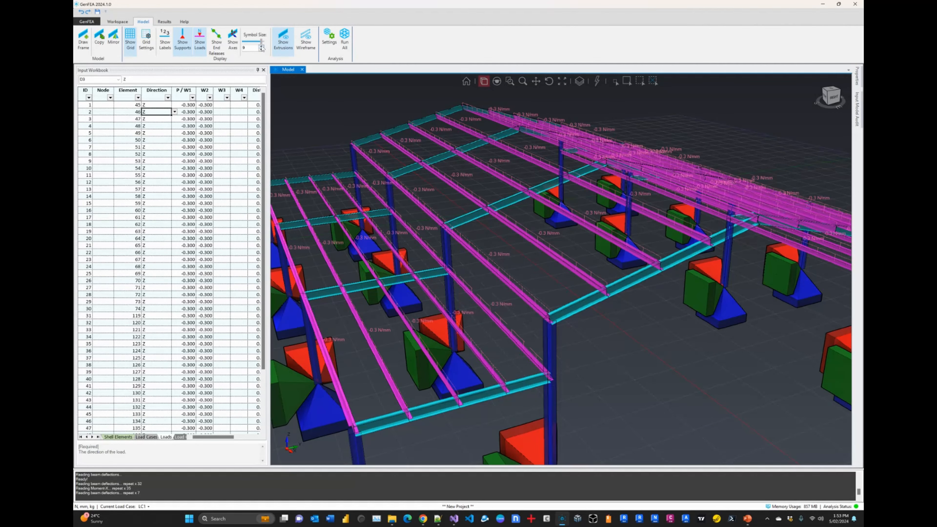
{"action": "left_click", "coordinate": [261, 47]}
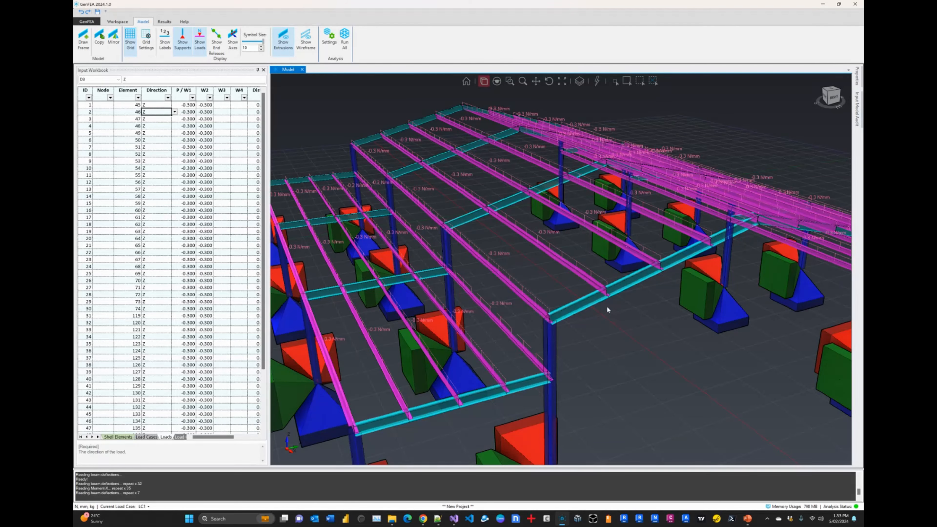
{"action": "mouse_move", "coordinate": [608, 309]}
{"action": "middle_mouse_down"}
{"action": "mouse_move", "coordinate": [622, 298]}
{"action": "mouse_move", "coordinate": [607, 303]}
{"action": "middle_mouse_up"}
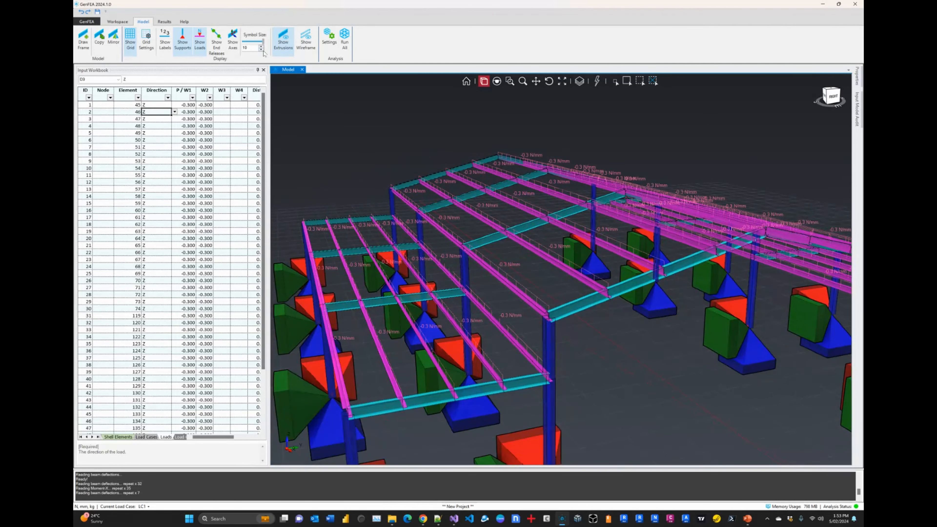
Set the symbol size to 3 and view the whole frame with its loads and supports.
{"action": "left_click_drag", "start_coordinate": [263, 41], "coordinate": [249, 41]}
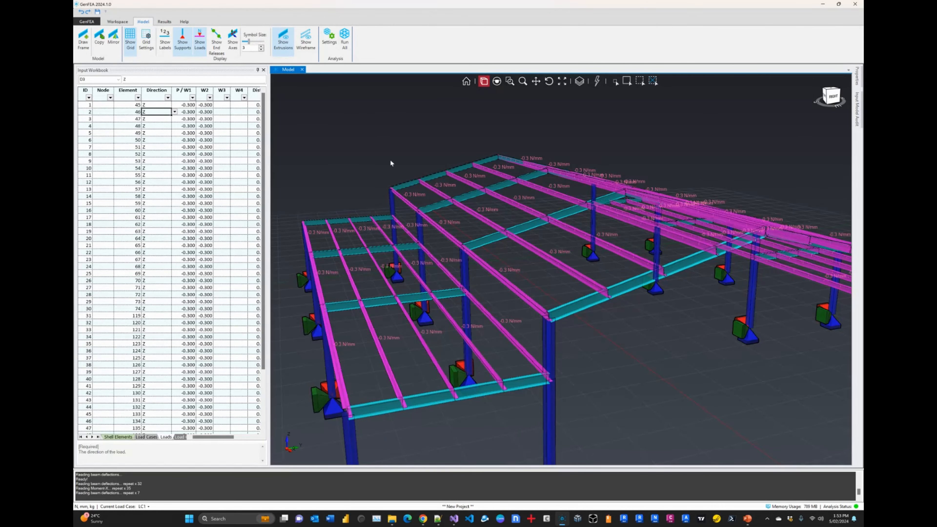
{"action": "scroll", "coordinate": [492, 221], "scroll_direction": "down", "scroll_amount": 5}
{"action": "middle_click_drag", "start_coordinate": [491, 221], "coordinate": [517, 217]}
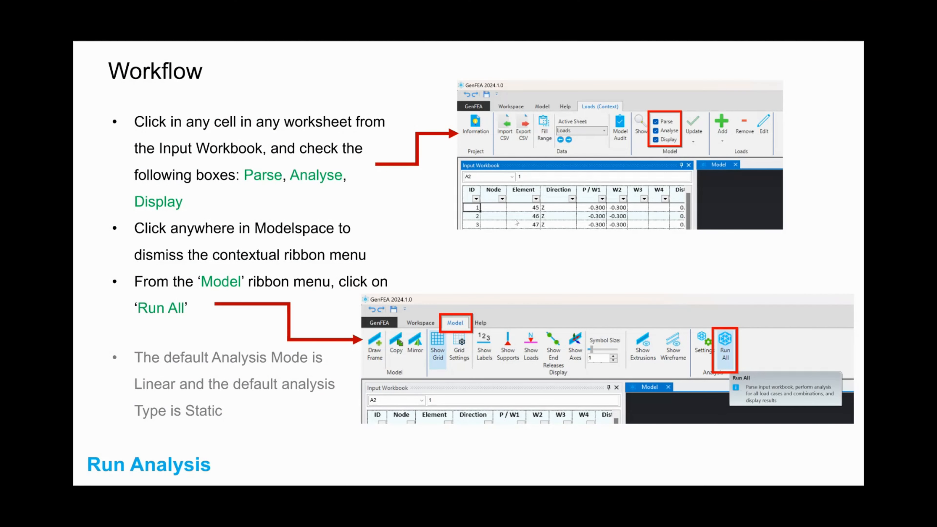